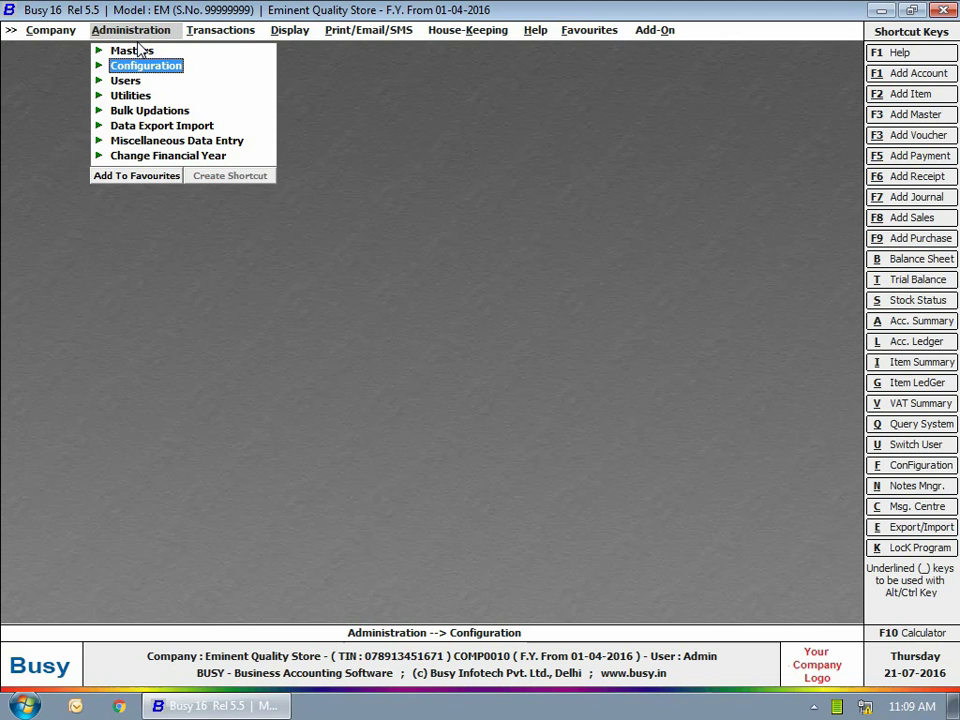
# - Open the import of vouchers from Excel and set the voucher type to Sales
pyautogui.click(146, 127)
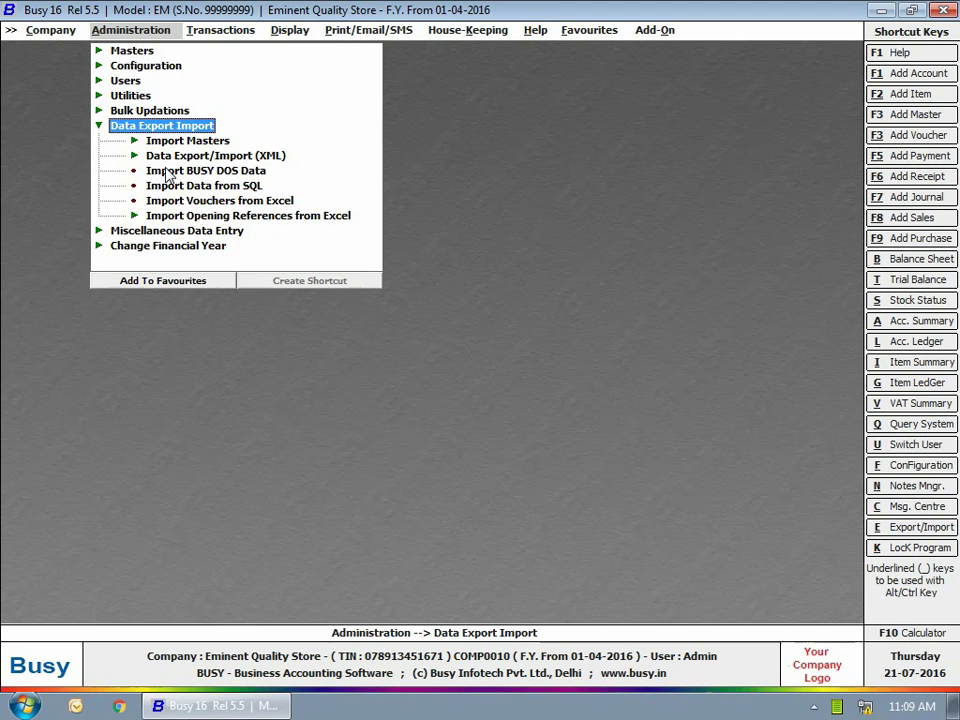
pyautogui.click(174, 200)
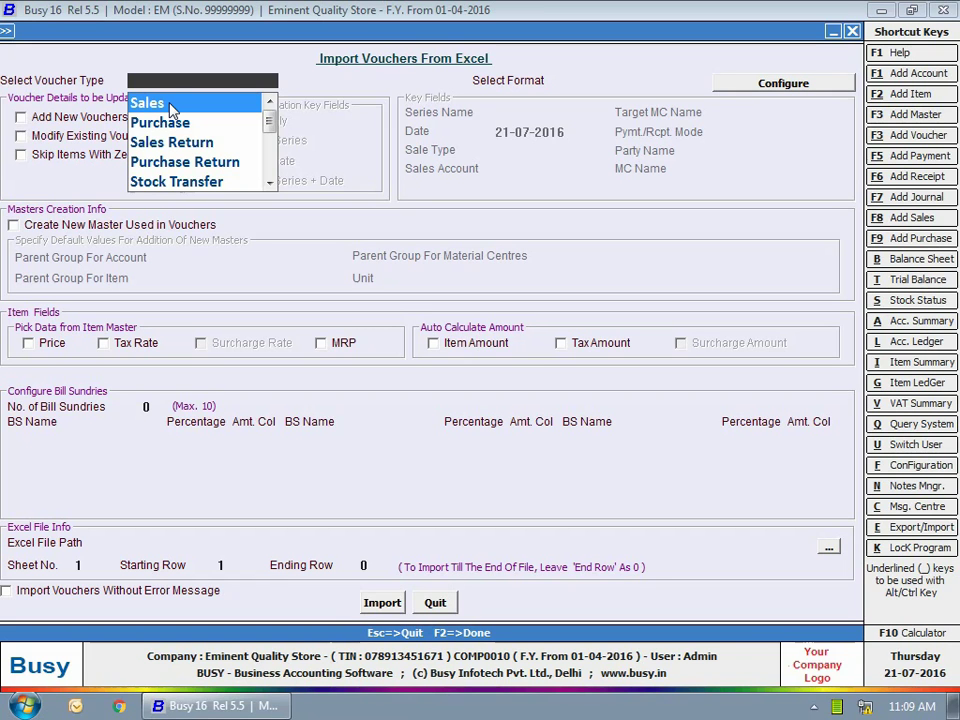
pyautogui.click(170, 104)
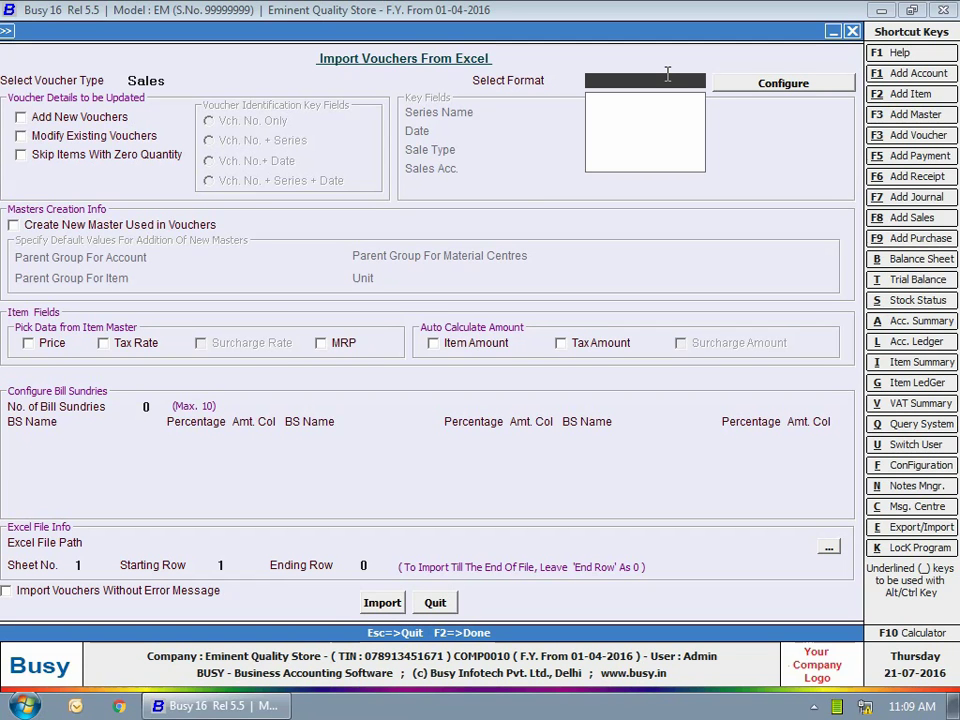
# - Add a new sales voucher import format named "Import Sales" in the format configuration
pyautogui.click(789, 86)
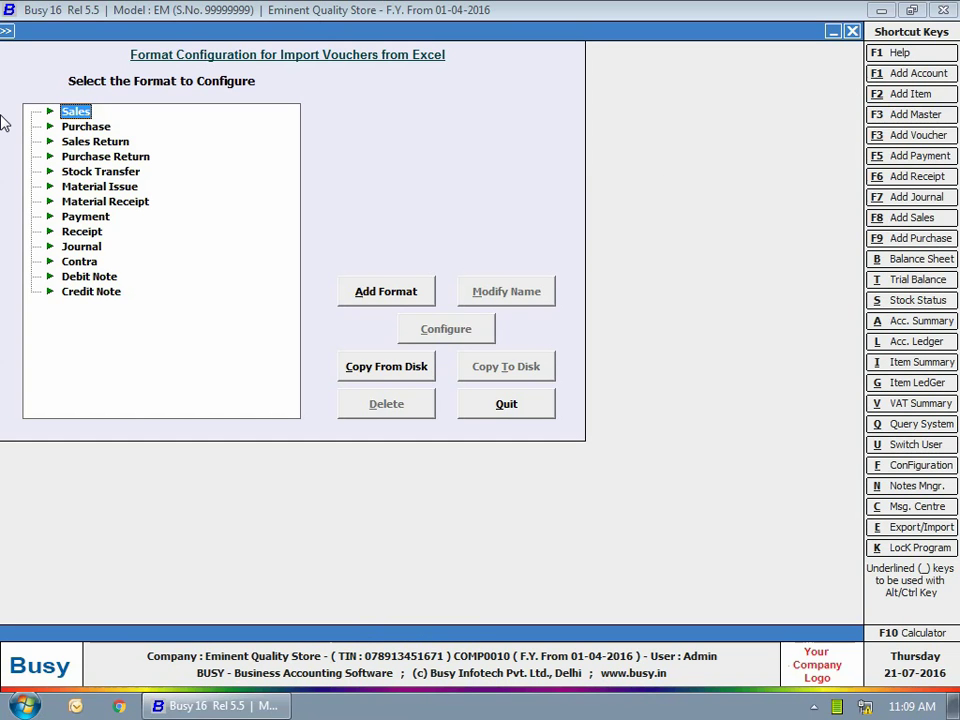
pyautogui.click(386, 296)
pyautogui.write('Import Sales')
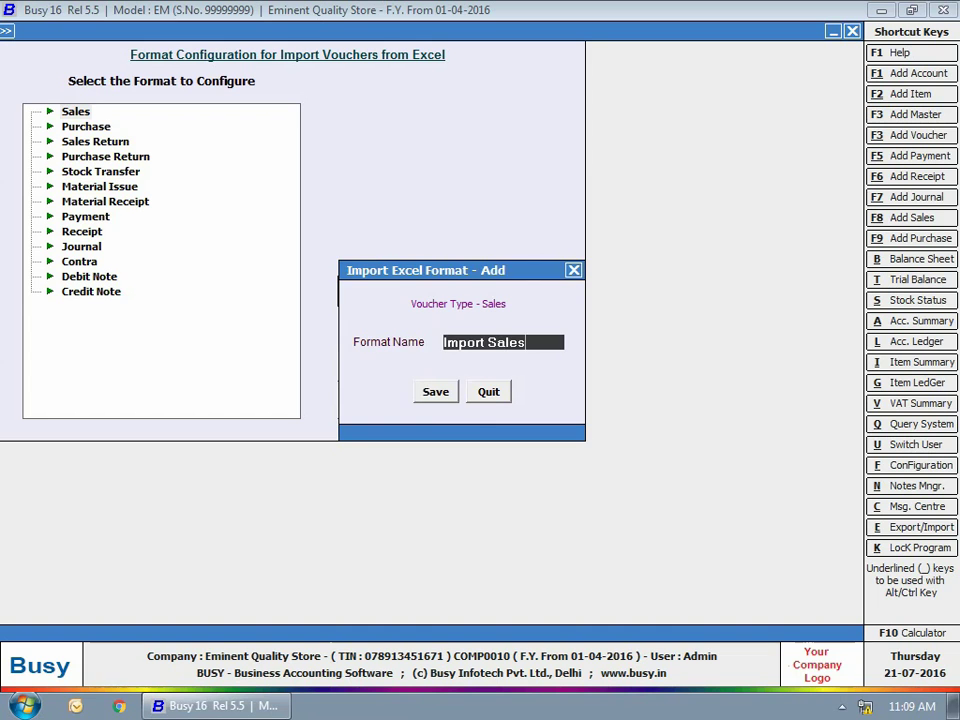
pyautogui.press('Return')
pyautogui.press('Return')
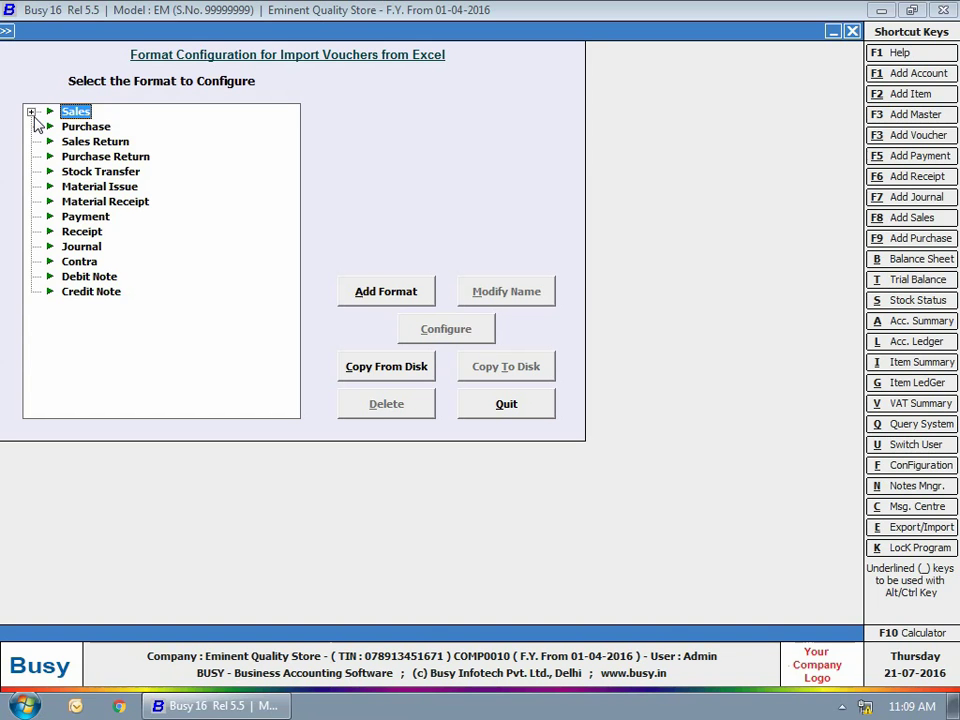
# - Open the Import Sales format for configuration with the default voucher components loaded
pyautogui.click(31, 111)
pyautogui.click(100, 127)
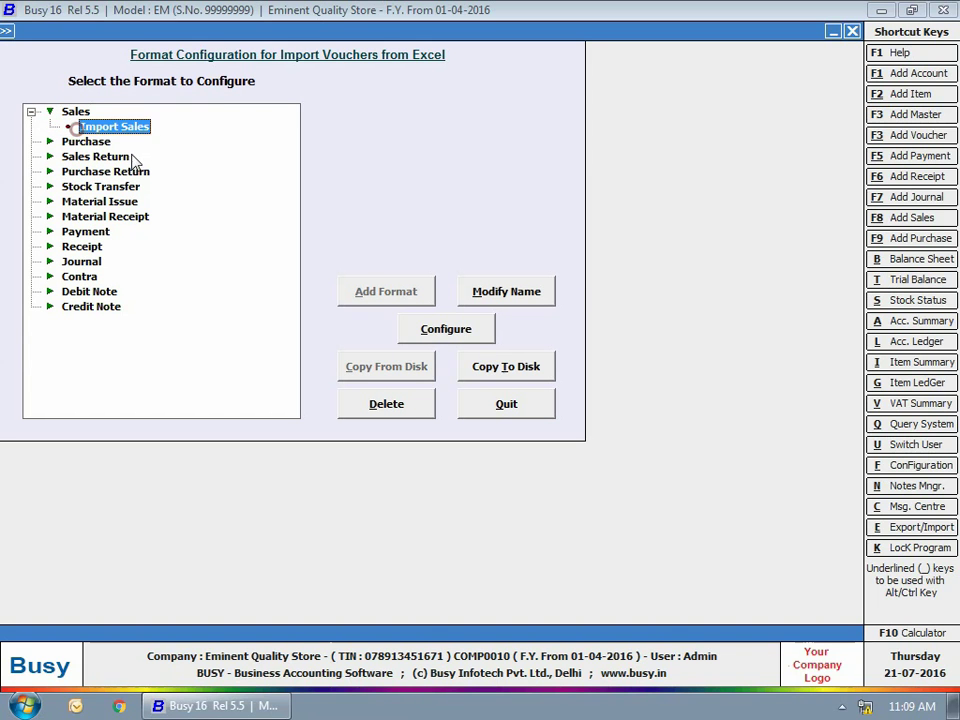
pyautogui.click(446, 329)
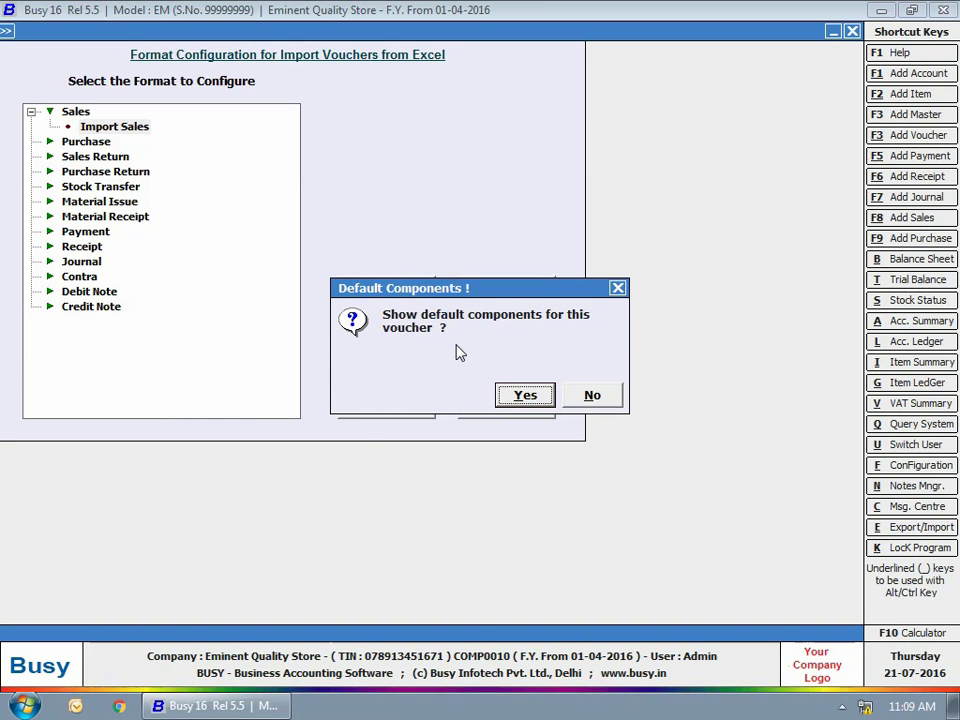
pyautogui.click(522, 395)
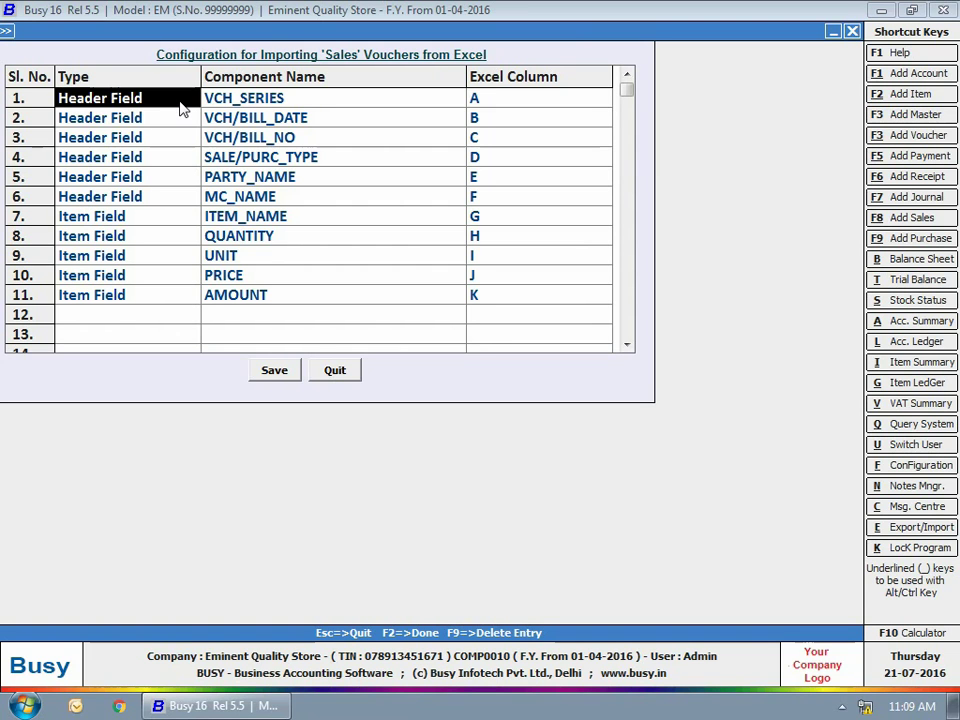
# - Review the default header and item components and their assigned Excel columns, row by row
pyautogui.click(236, 100)
pyautogui.press('Down')
pyautogui.press('Down')
pyautogui.press('Down')
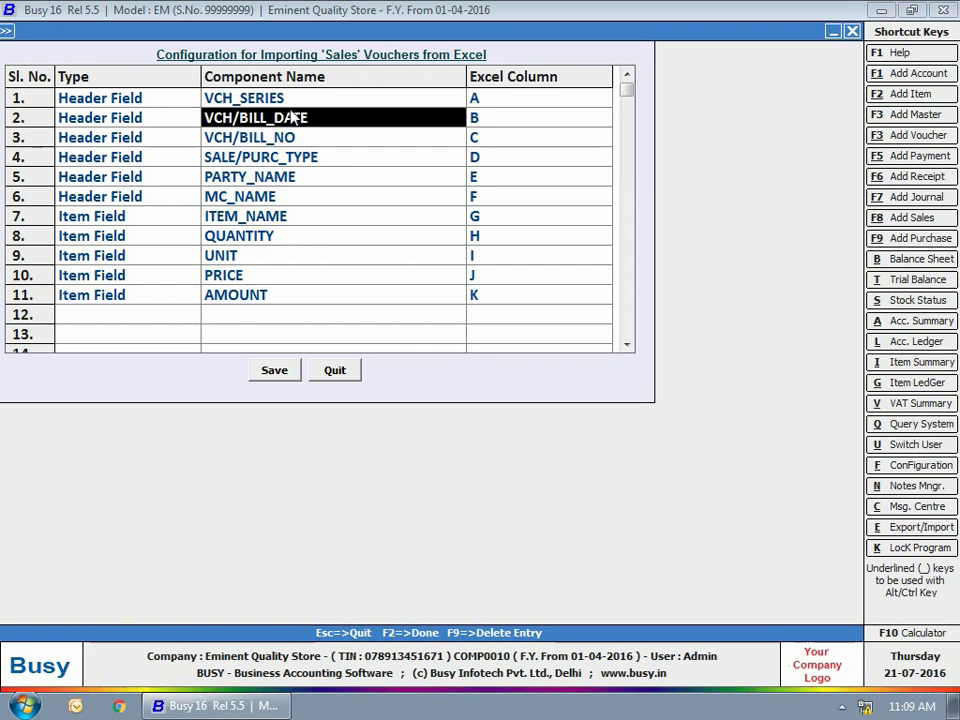
pyautogui.press('Down')
pyautogui.press('Down')
pyautogui.press('Down')
pyautogui.press('Down')
pyautogui.press('Down')
pyautogui.press('Down')
pyautogui.press('Down')
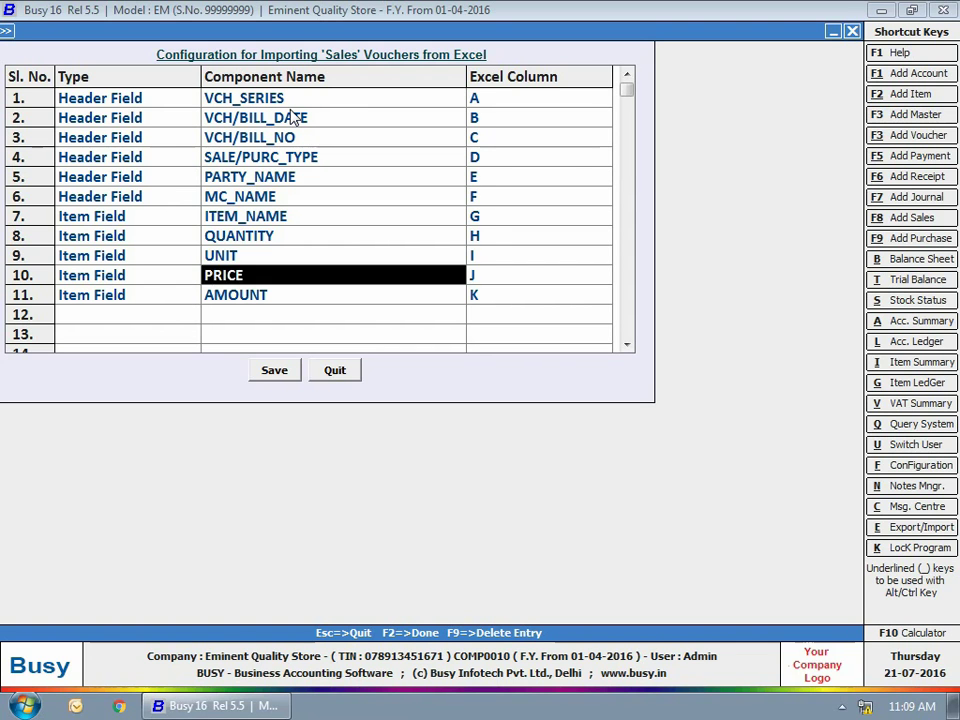
pyautogui.press('Down')
# - Add a Bill Sundries row in line 12 with component BS_NAME mapped to Excel column L
pyautogui.press('Left')
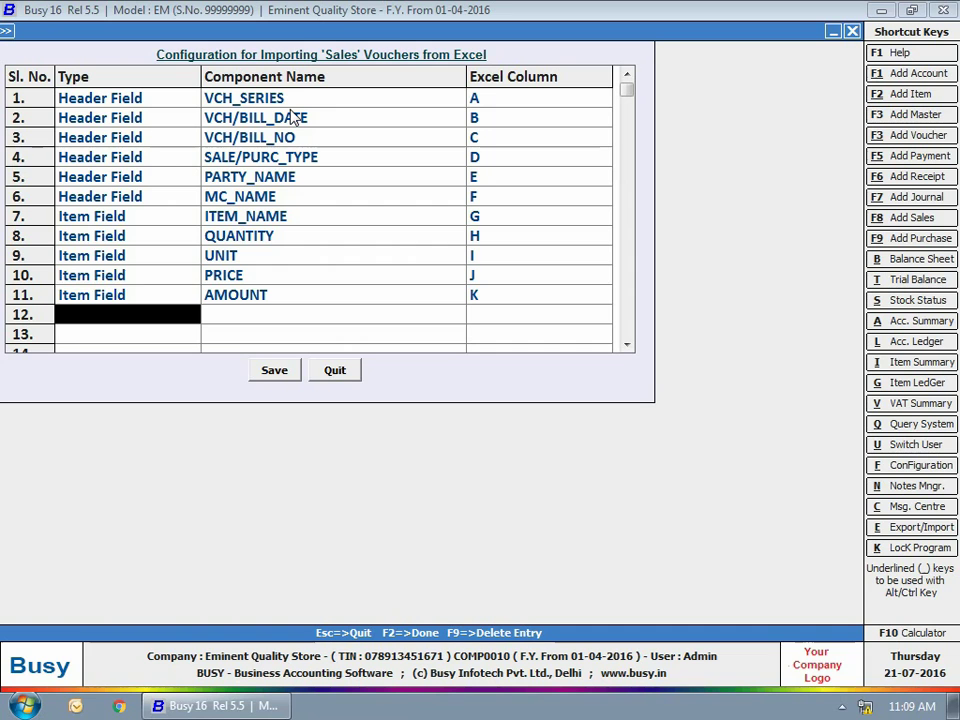
pyautogui.write('b')
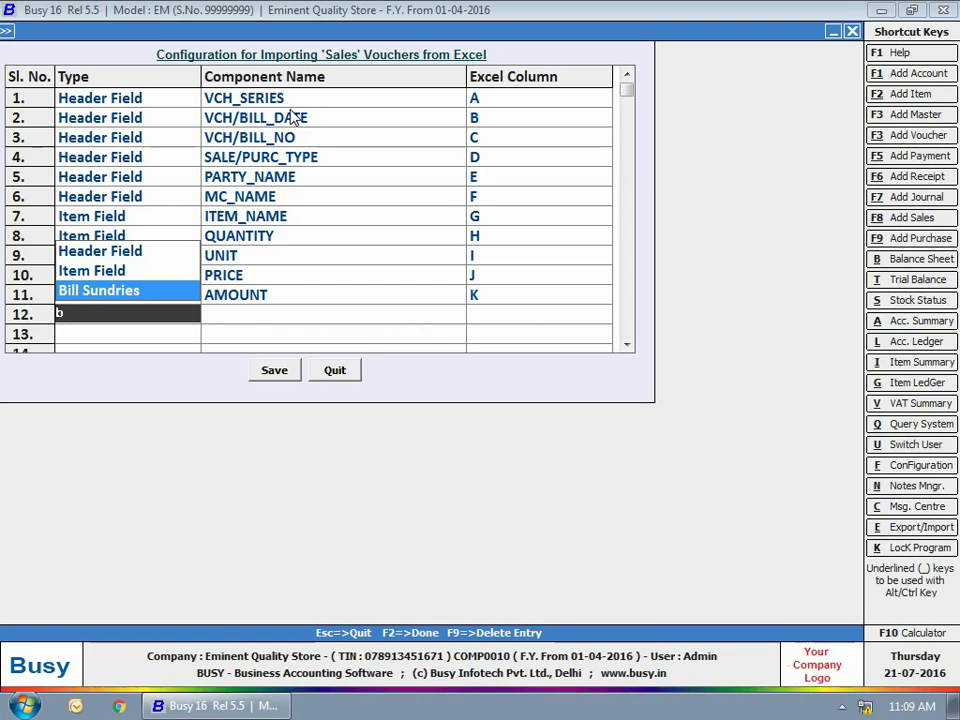
pyautogui.press('Return')
pyautogui.press('Down')
pyautogui.press('Down')
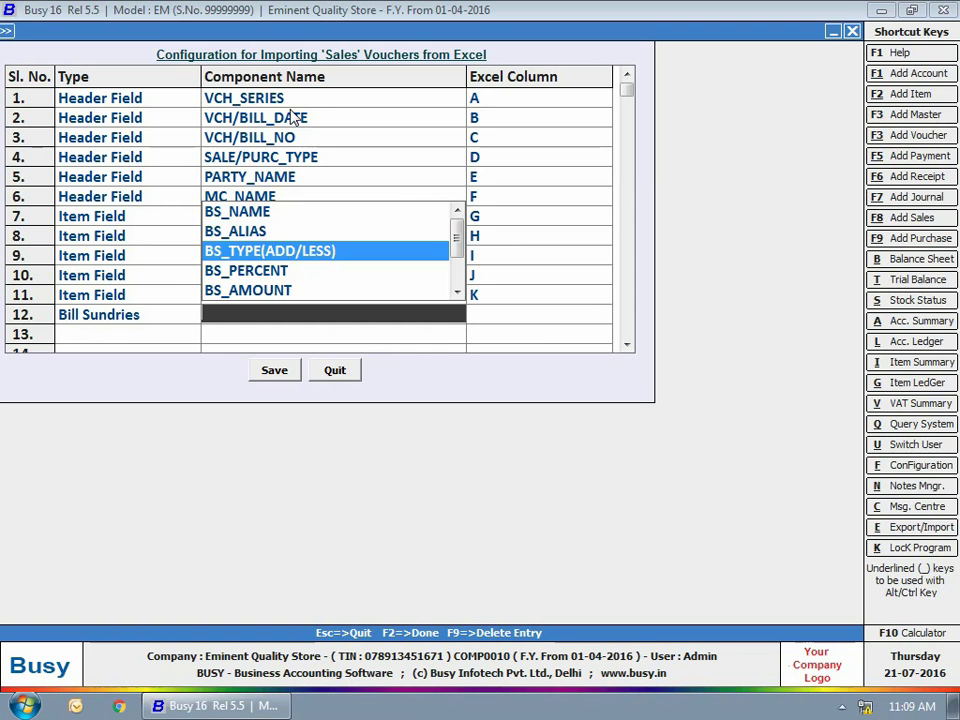
pyautogui.press('Up')
pyautogui.press('Up')
pyautogui.press('Down')
pyautogui.press('Down')
pyautogui.press('Down')
pyautogui.press('Down')
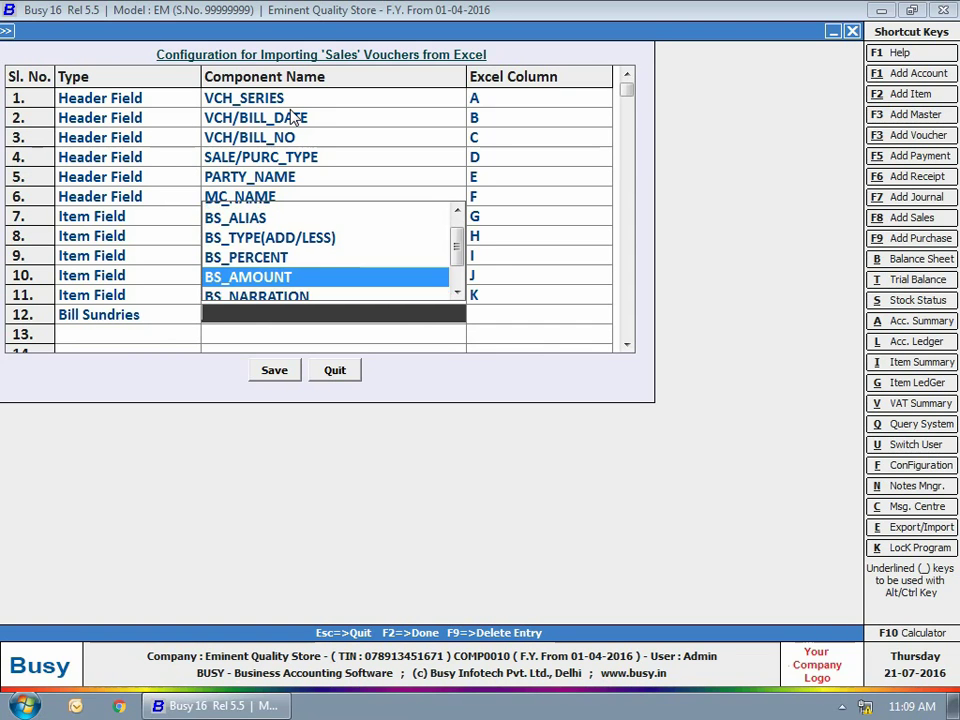
pyautogui.press('Down')
pyautogui.press('Up')
pyautogui.press('Up')
pyautogui.press('Up')
pyautogui.press('Up')
pyautogui.press('Up')
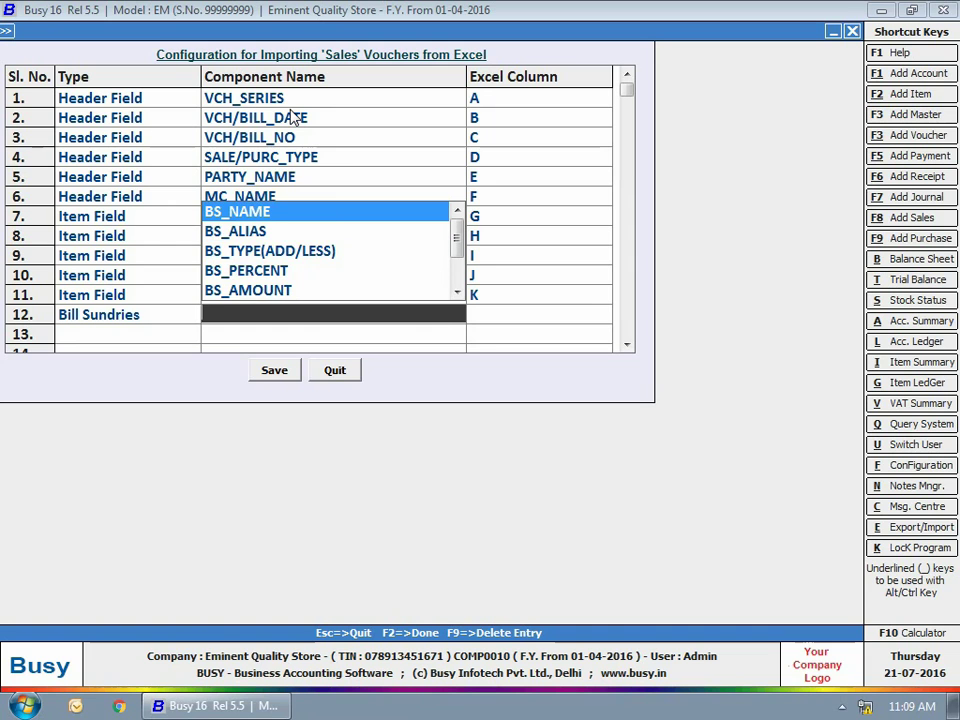
pyautogui.press('Return')
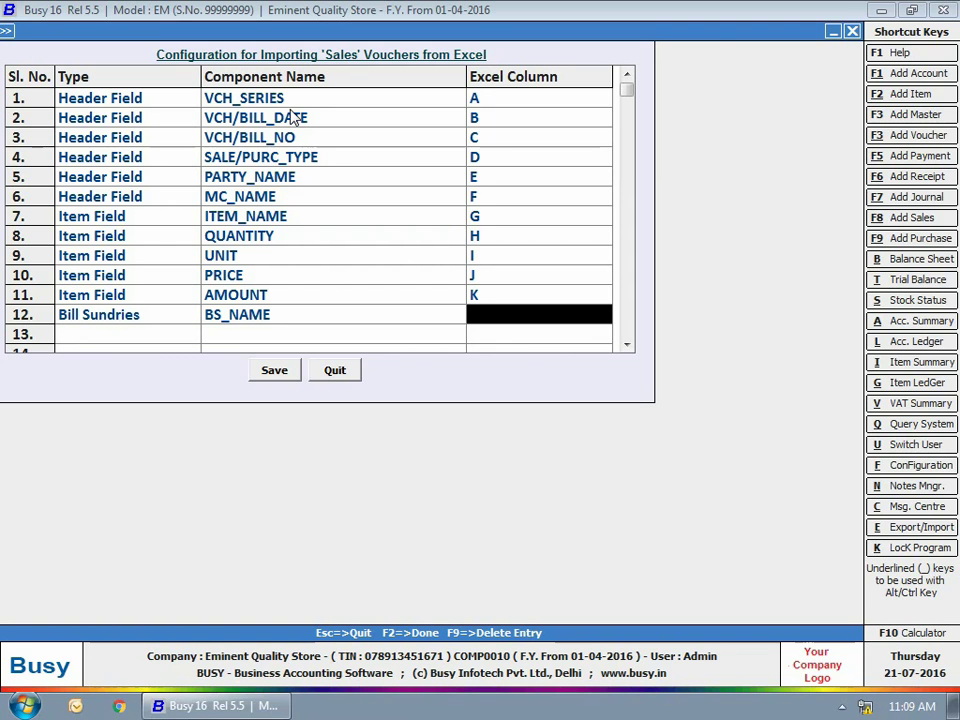
pyautogui.write('L')
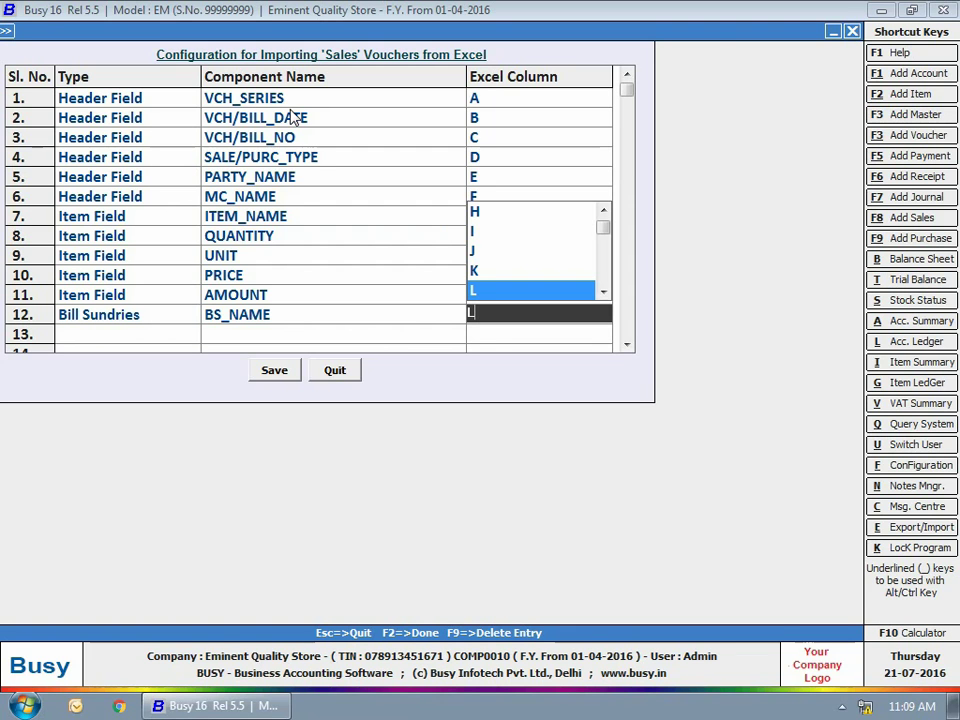
pyautogui.press('Return')
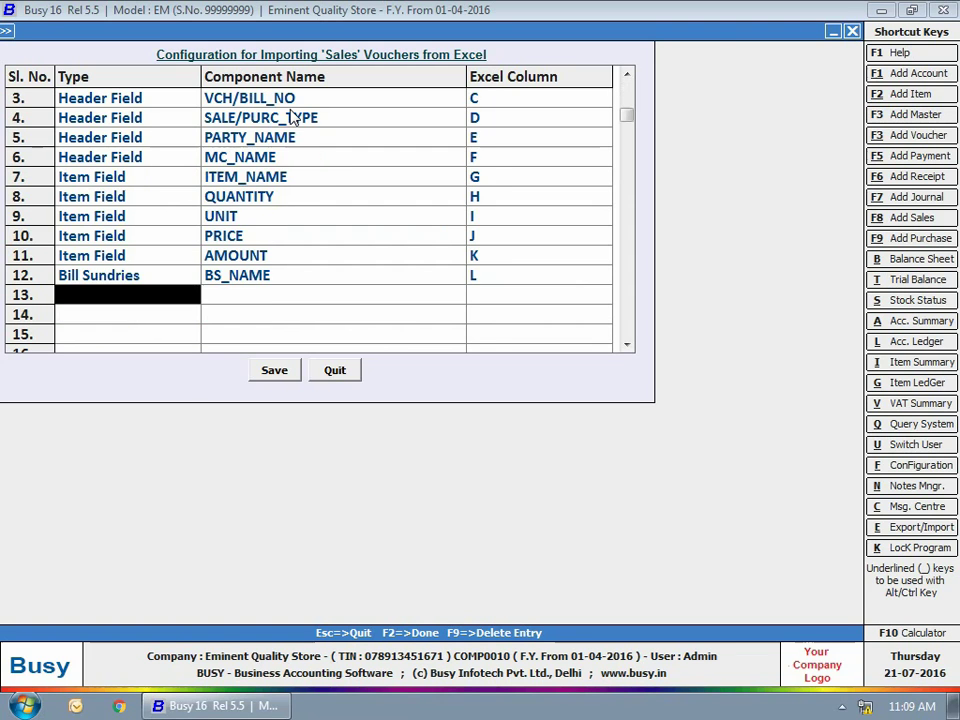
# - Add a second Bill Sundries row in line 13 with component BS_AMOUNT mapped to Excel column M
pyautogui.write('Bi')
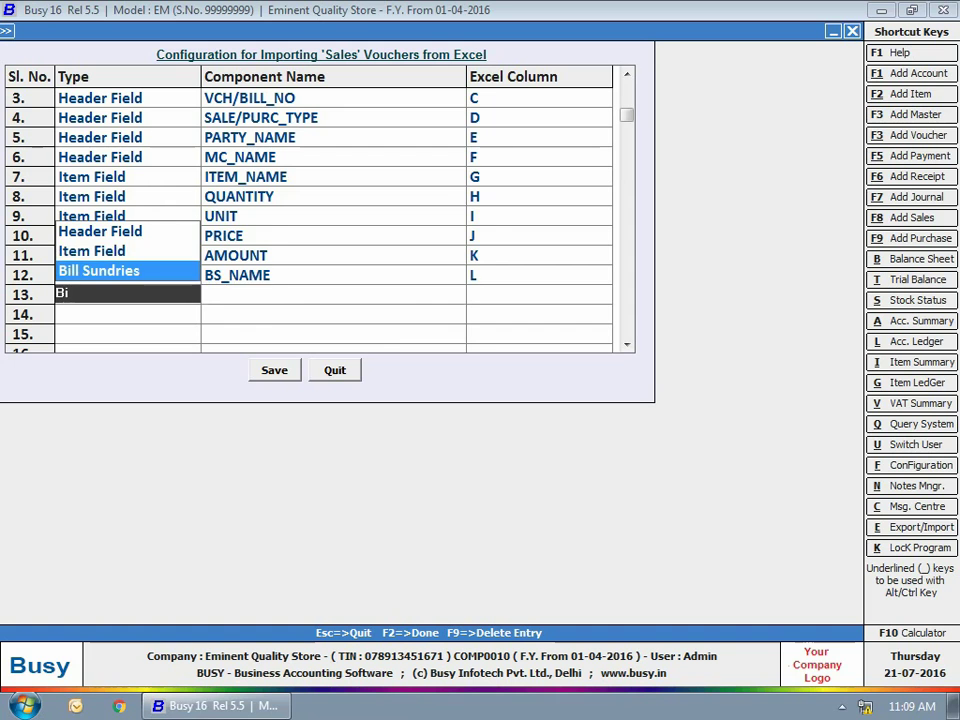
pyautogui.press('Return')
pyautogui.write('b')
pyautogui.press('Down')
pyautogui.press('Down')
pyautogui.press('Down')
pyautogui.press('Down')
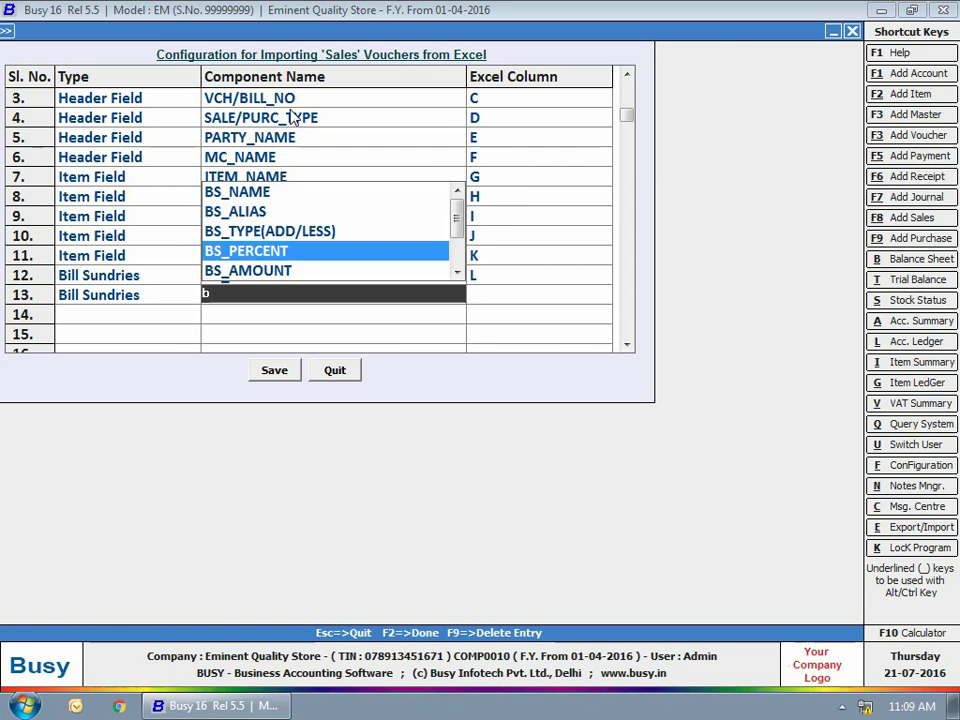
pyautogui.press('Return')
pyautogui.write('M')
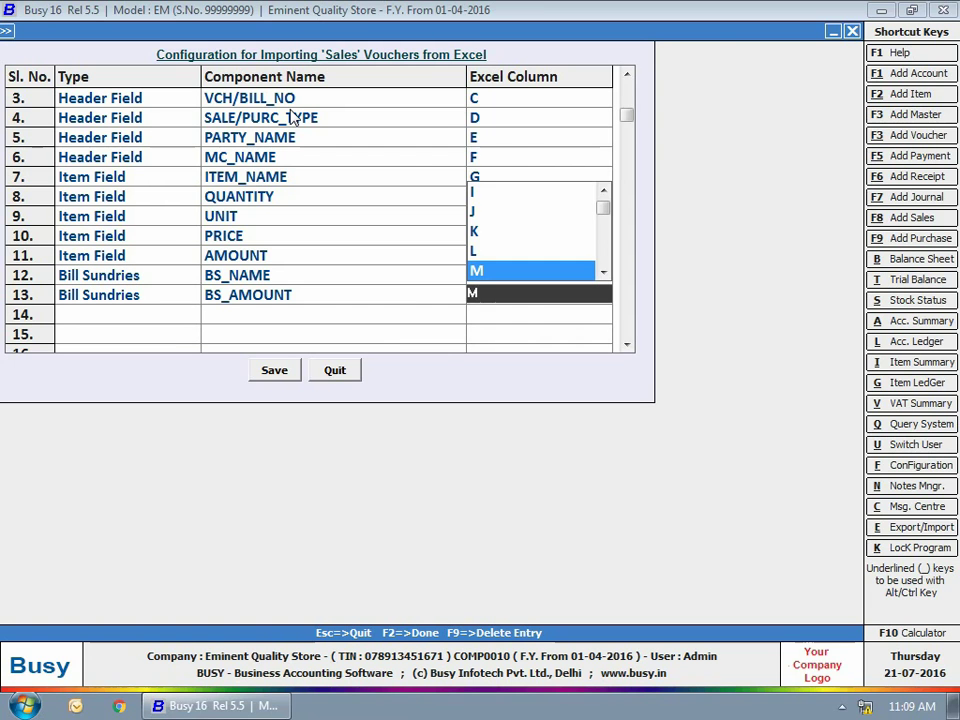
pyautogui.press('Return')
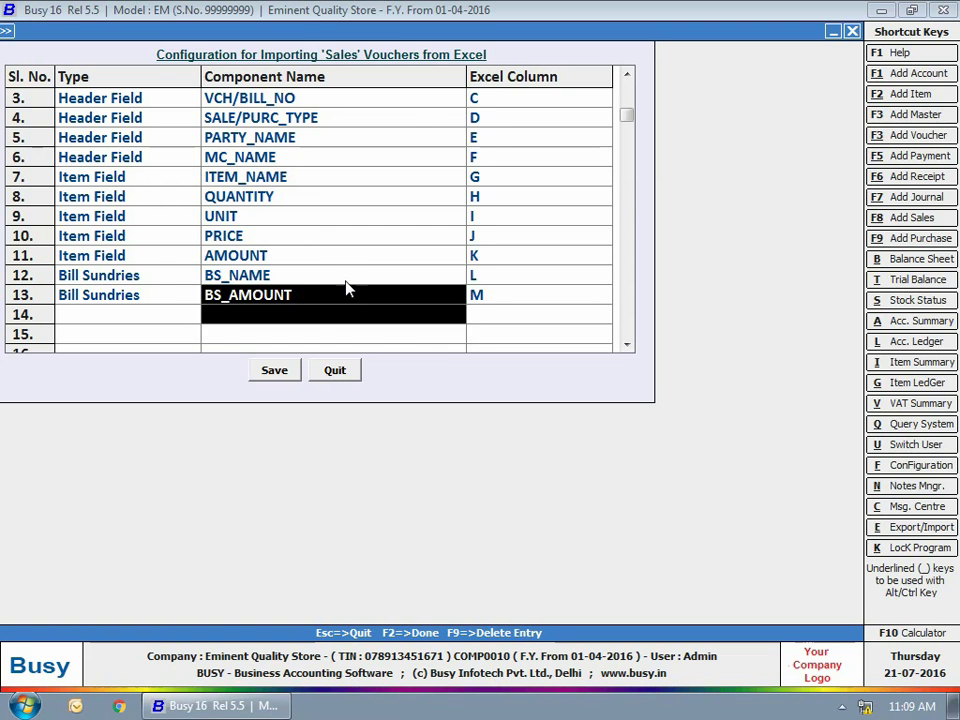
# - Delete the BS_NAME and BS_AMOUNT Bill Sundries rows and save the Import Sales format configuration
pyautogui.click(345, 281)
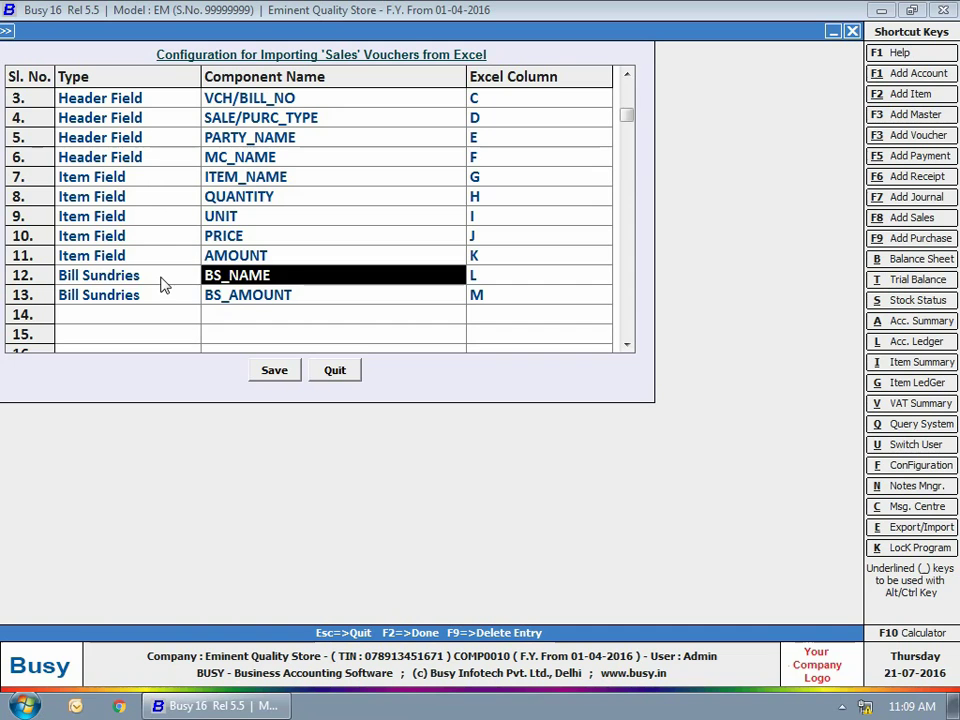
pyautogui.click(242, 303)
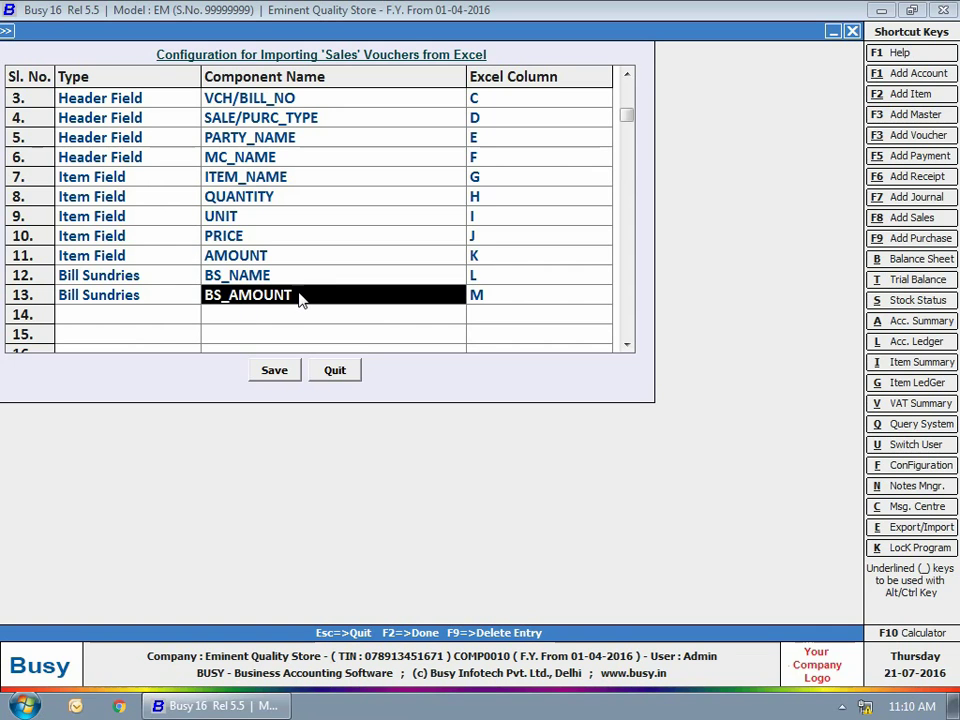
pyautogui.press('F9')
pyautogui.press('F9')
pyautogui.click(276, 372)
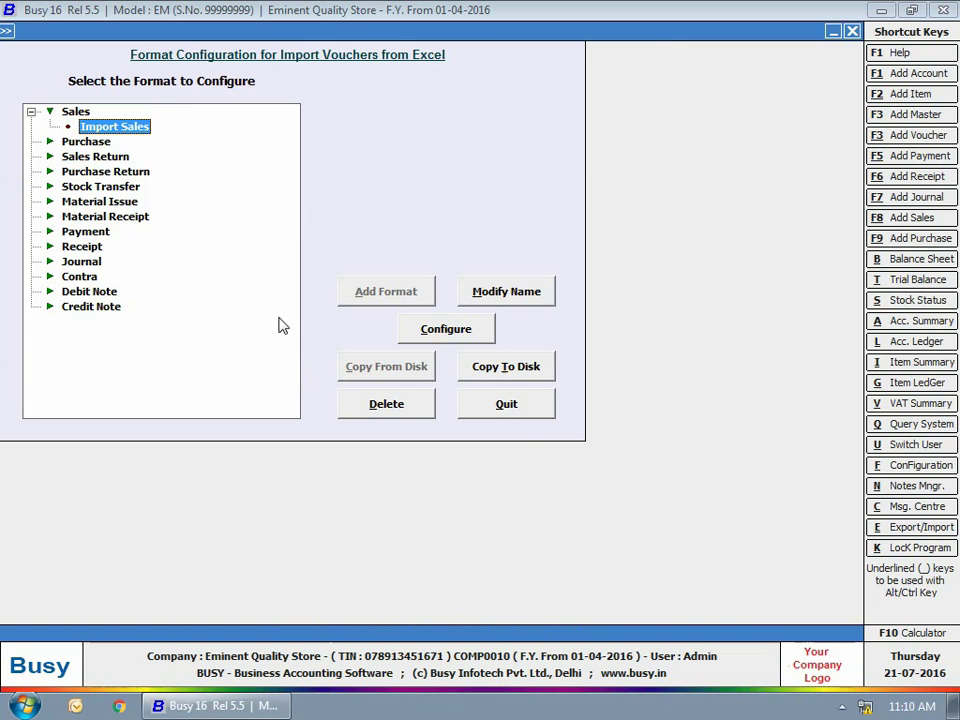
# - Leave the format configuration, choose the Import Sales format for the import and enable adding new vouchers
pyautogui.click(29, 111)
pyautogui.click(378, 299)
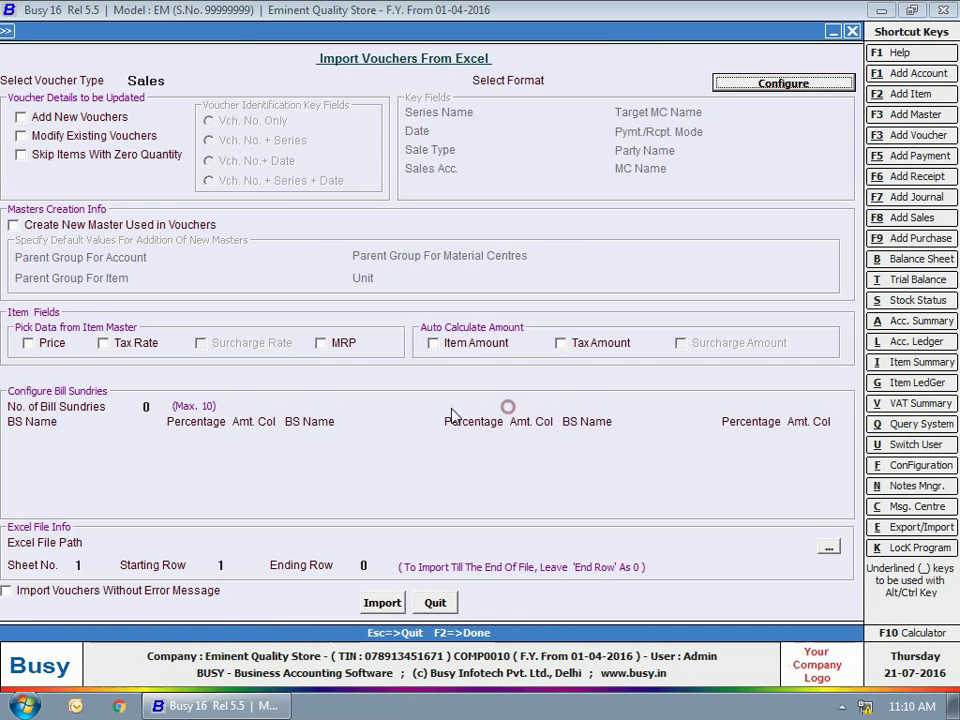
pyautogui.click(590, 84)
pyautogui.press('Return')
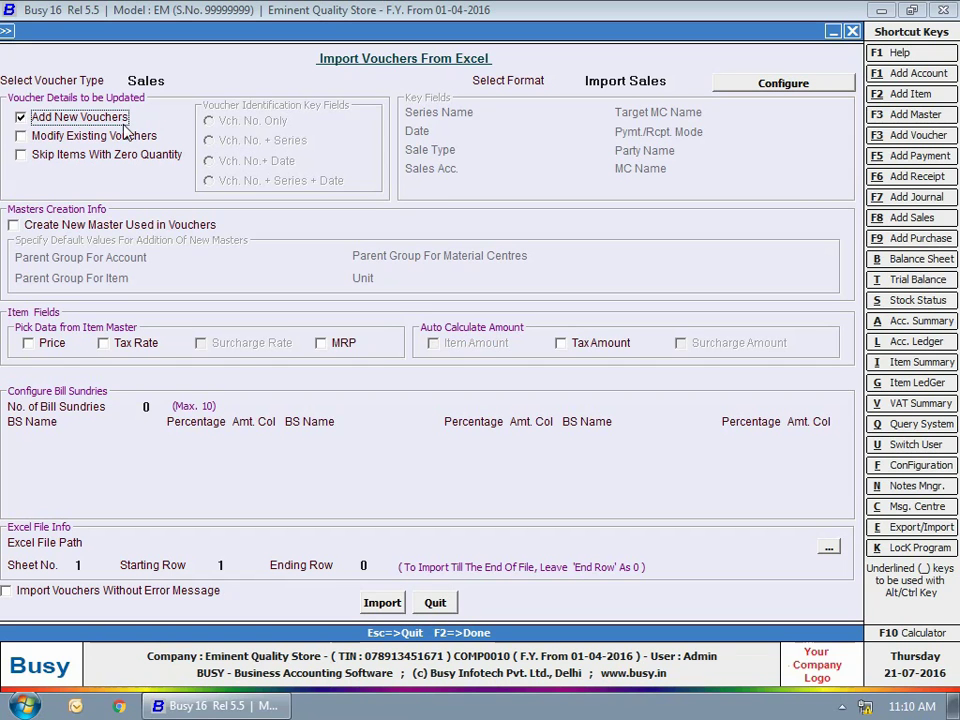
# - Enable modifying existing vouchers, identified by Vch. No. + Series + Date
pyautogui.click(58, 138)
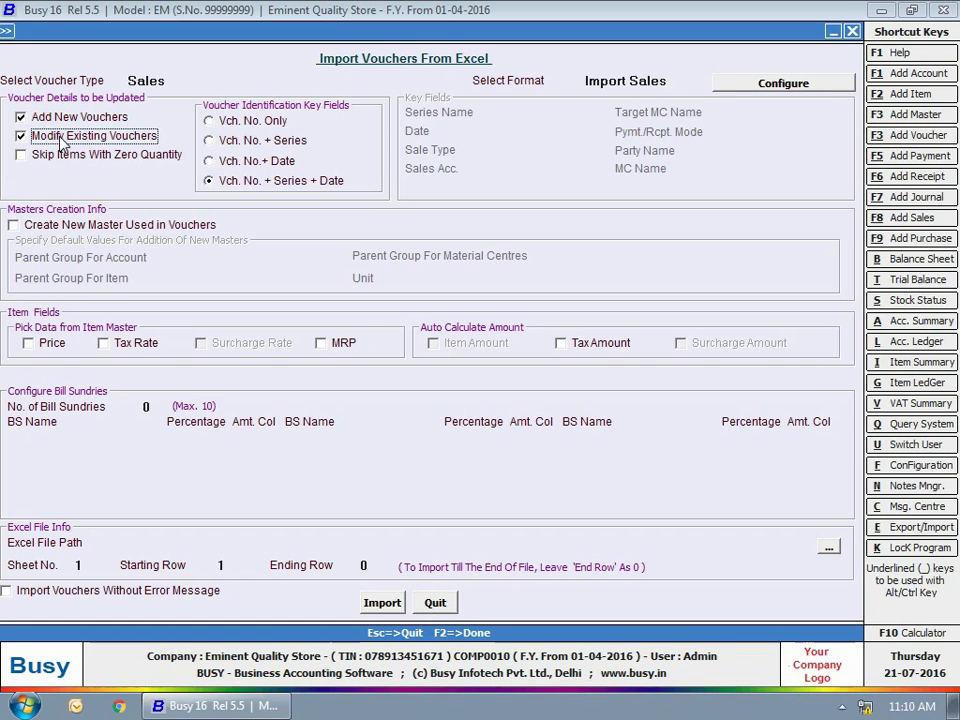
pyautogui.click(280, 162)
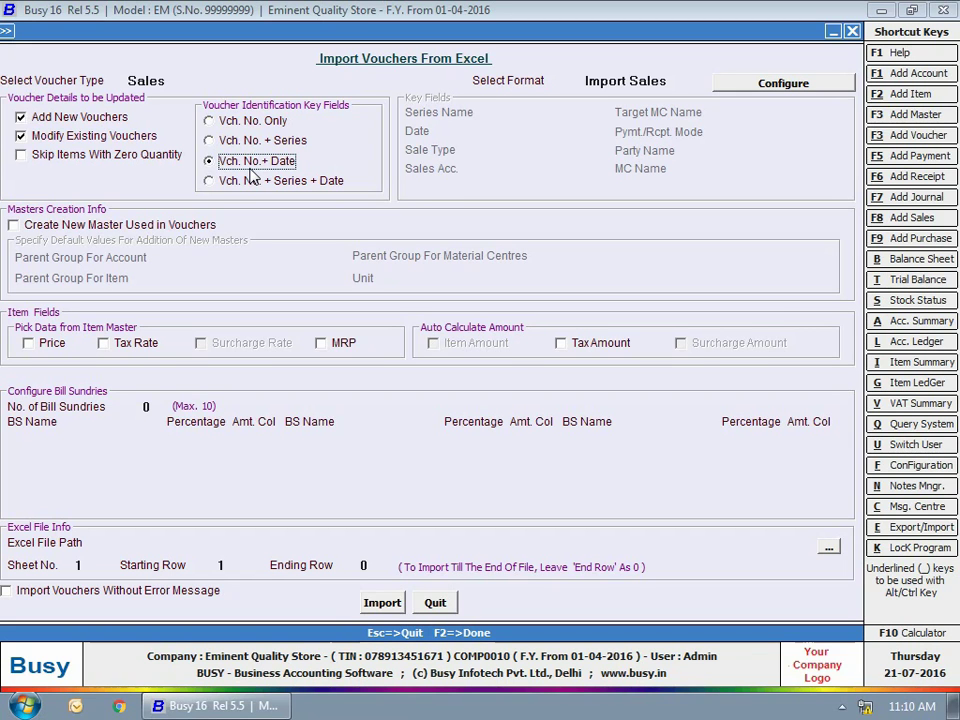
pyautogui.click(257, 187)
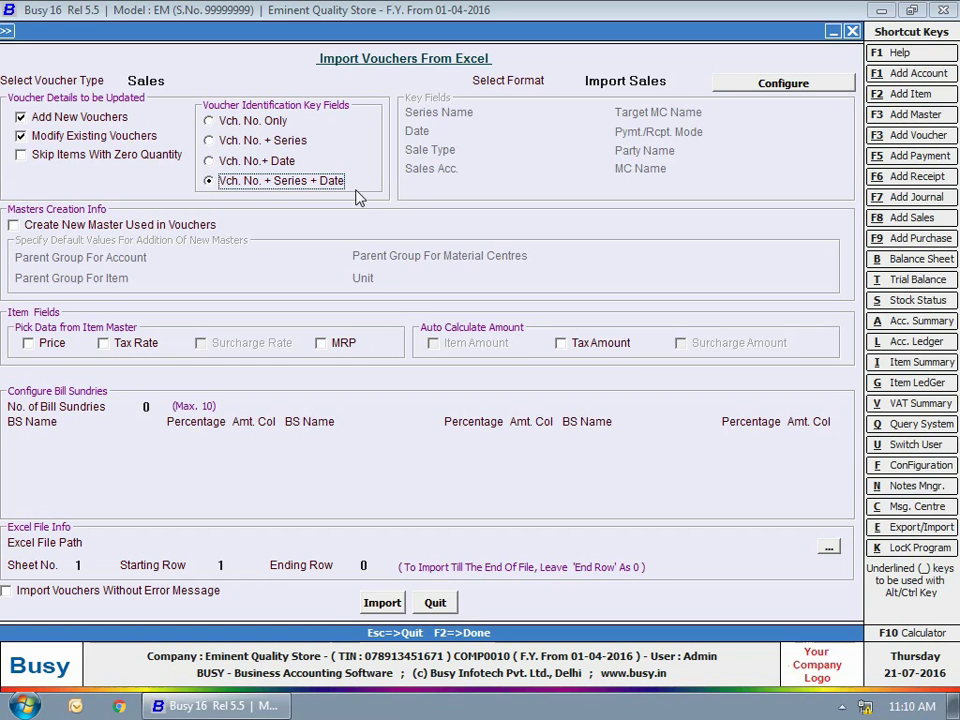
# - Enable creating new masters used in vouchers, with parent groups Sundry Debtors for accounts, General for items and Godowns for material centres
pyautogui.click(58, 224)
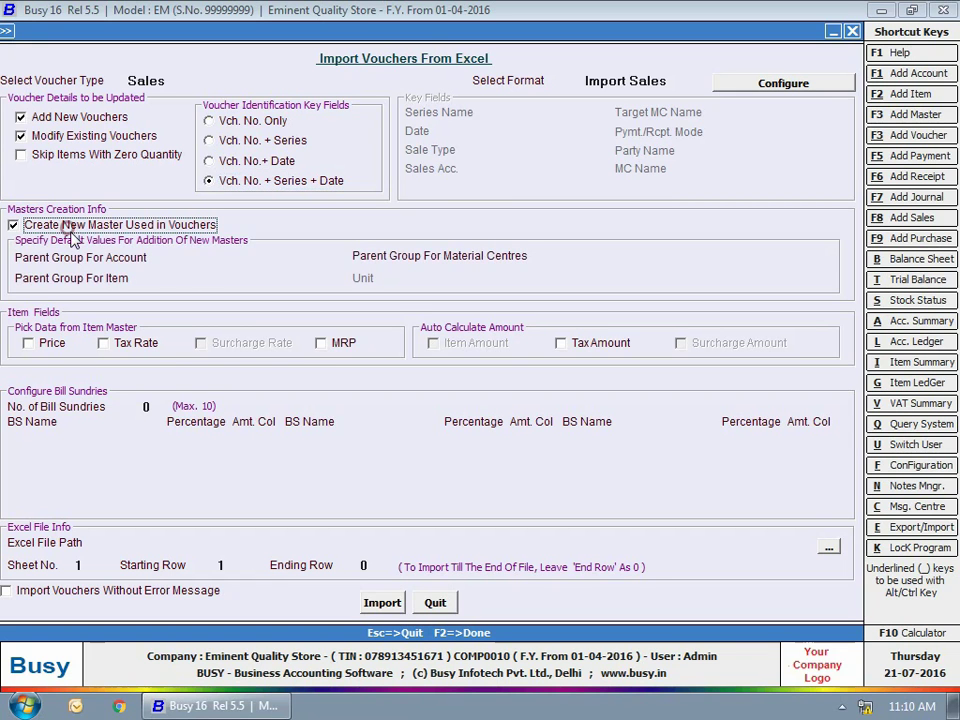
pyautogui.click(236, 255)
pyautogui.write('su')
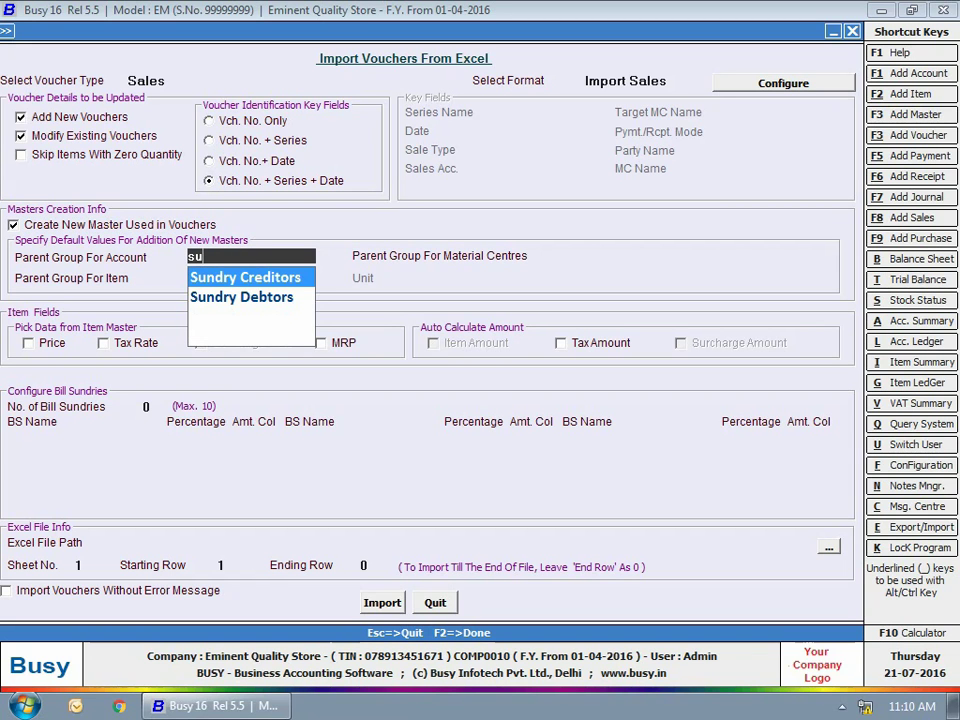
pyautogui.press('Down')
pyautogui.press('Return')
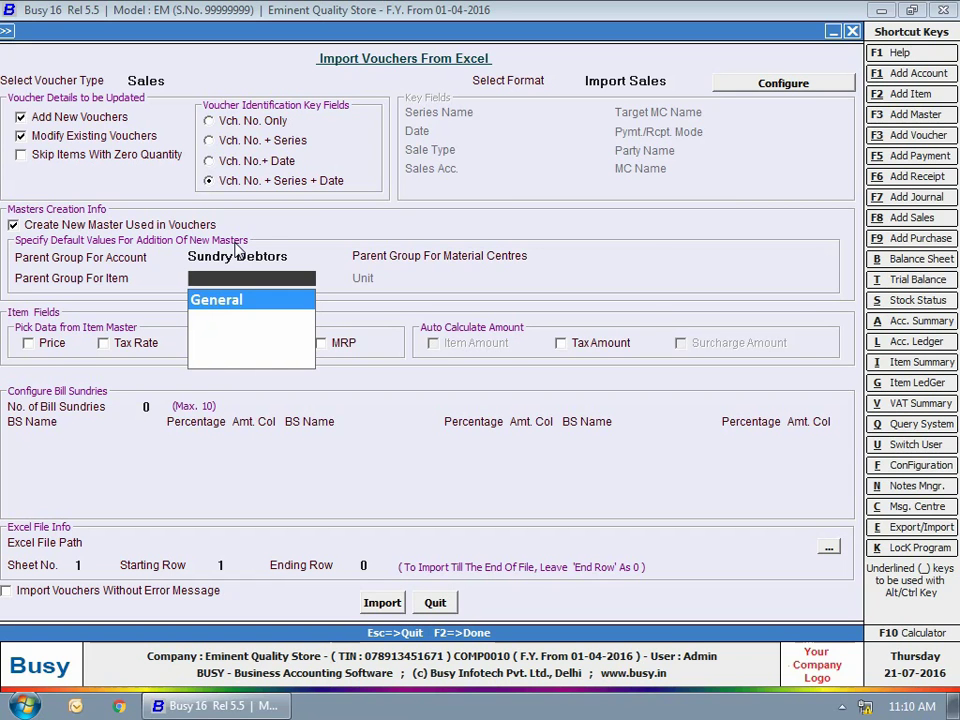
pyautogui.press('Return')
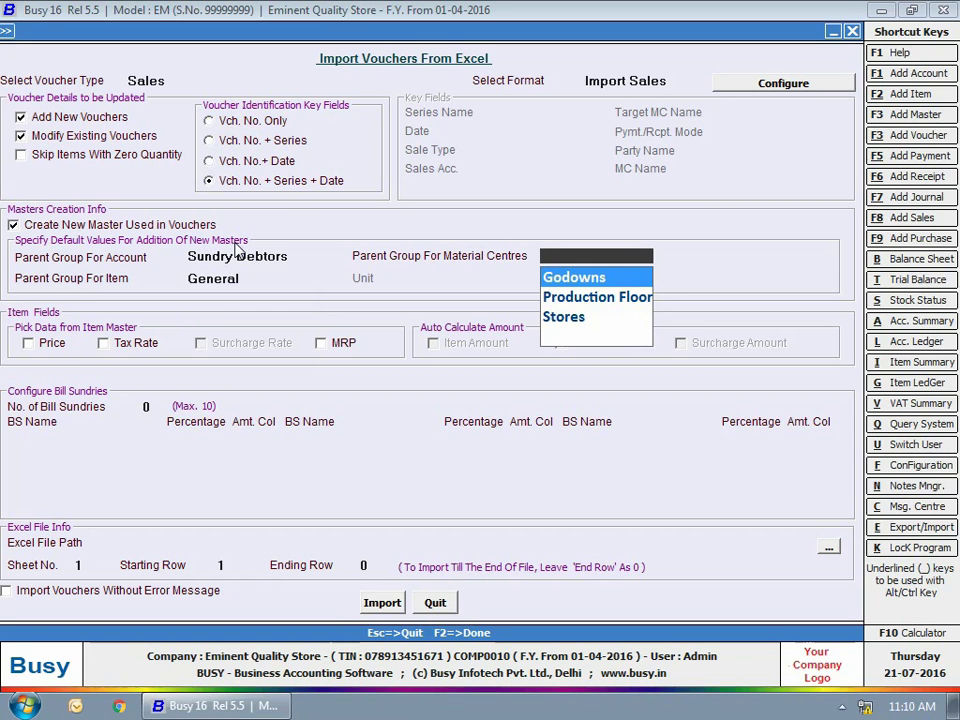
pyautogui.press('Return')
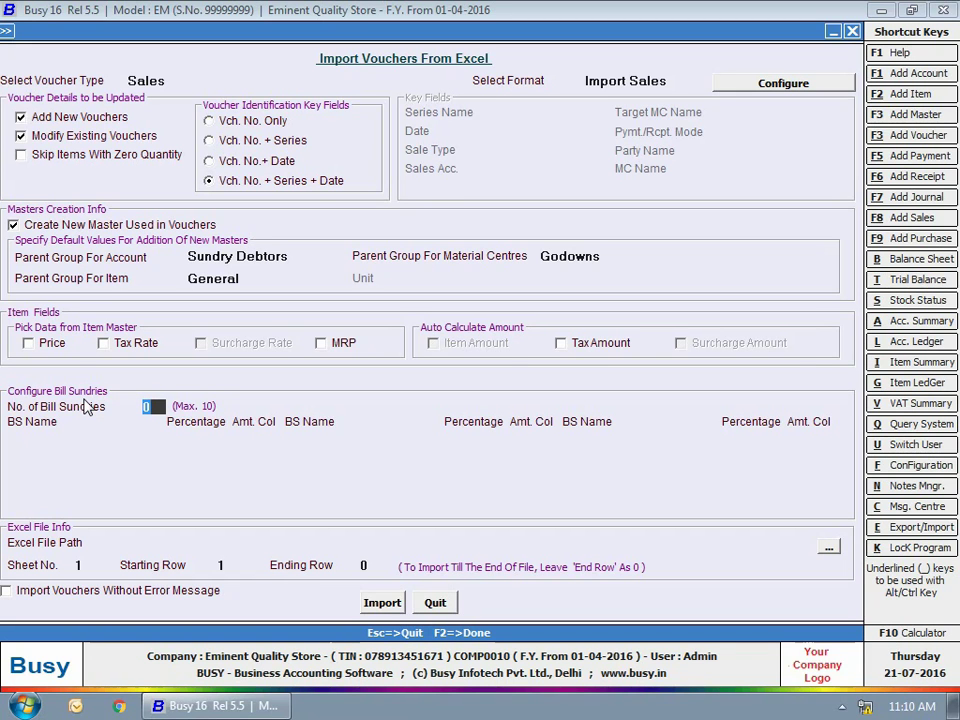
# - Set the number of bill sundries to 2 and configure the first as Discount at 1% with amount column L
pyautogui.write('2')
pyautogui.press('Return')
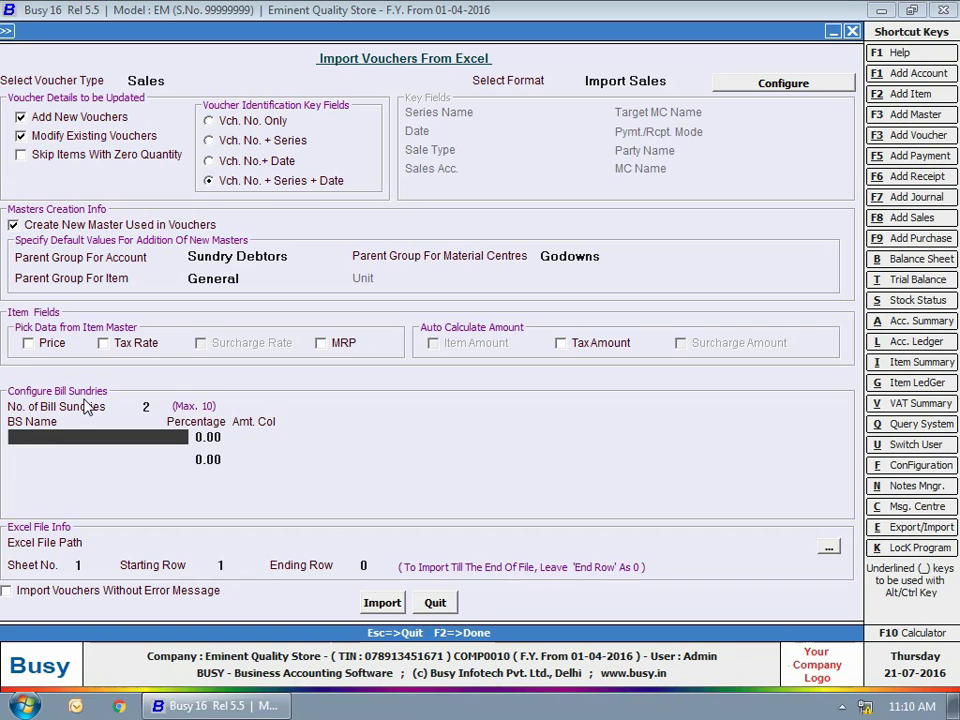
pyautogui.write('dis')
pyautogui.press('Return')
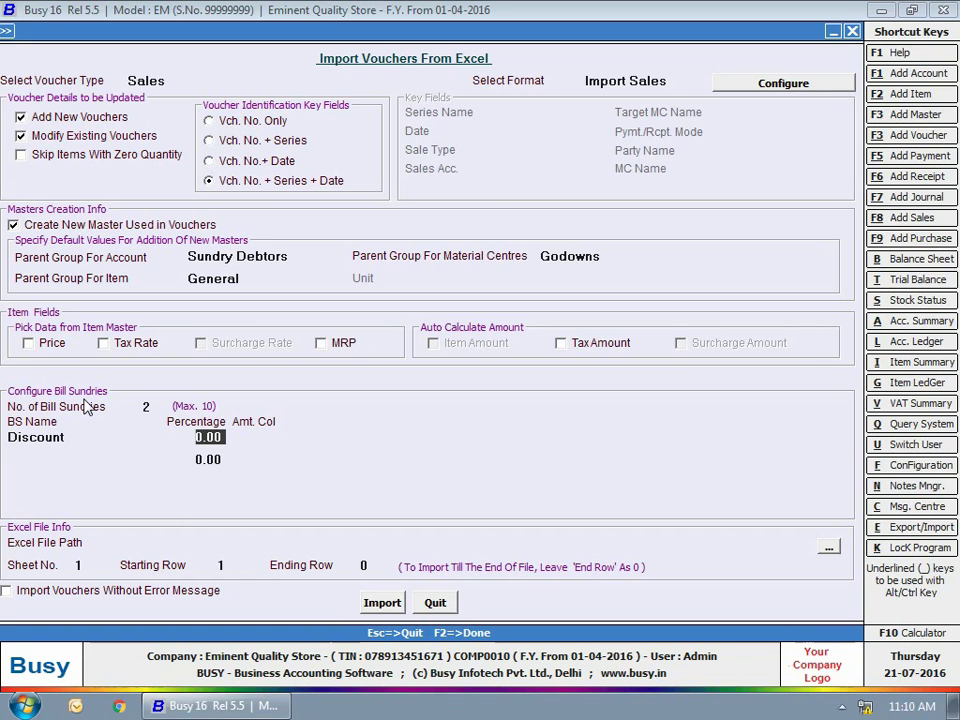
pyautogui.write('1')
pyautogui.press('Return')
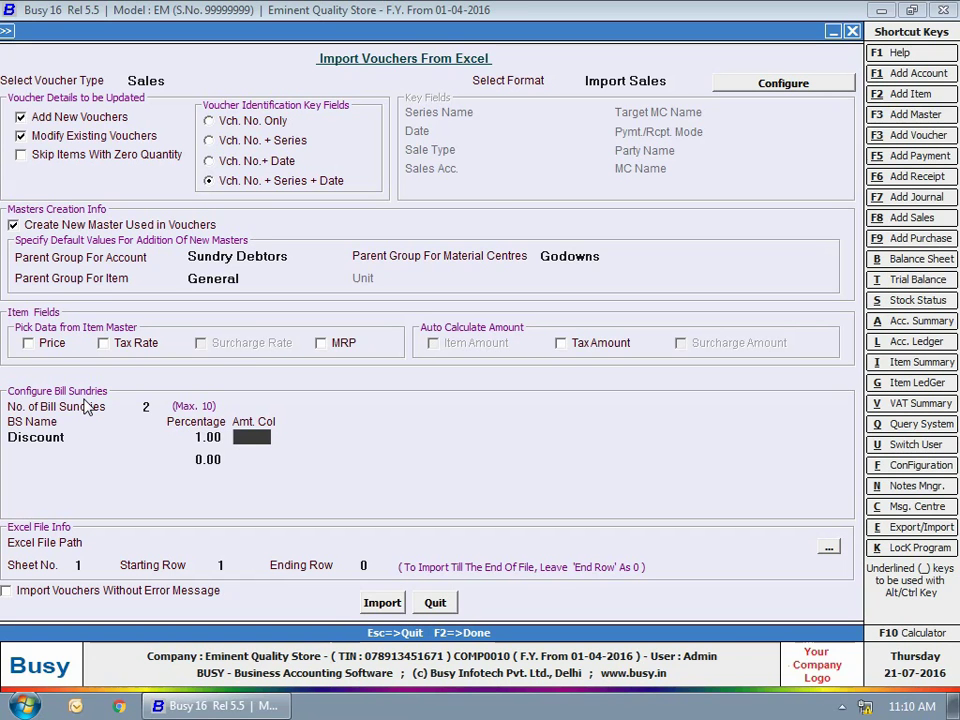
pyautogui.write('L')
pyautogui.press('Return')
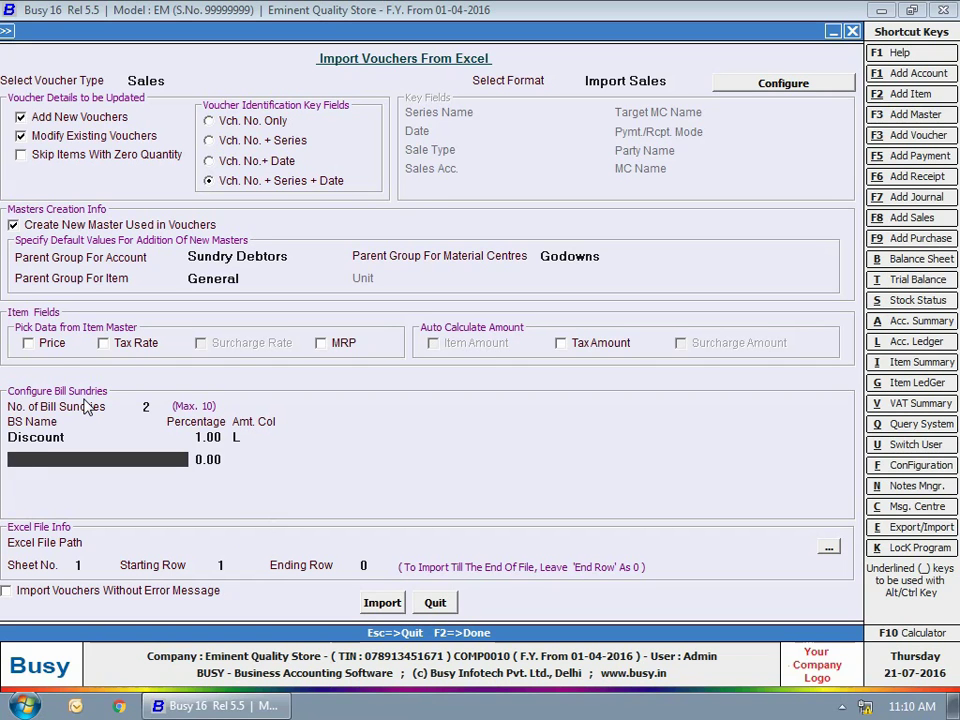
# - Configure the second bill sundry as VAT at 5% with amount column M
pyautogui.write('VAT')
pyautogui.press('Return')
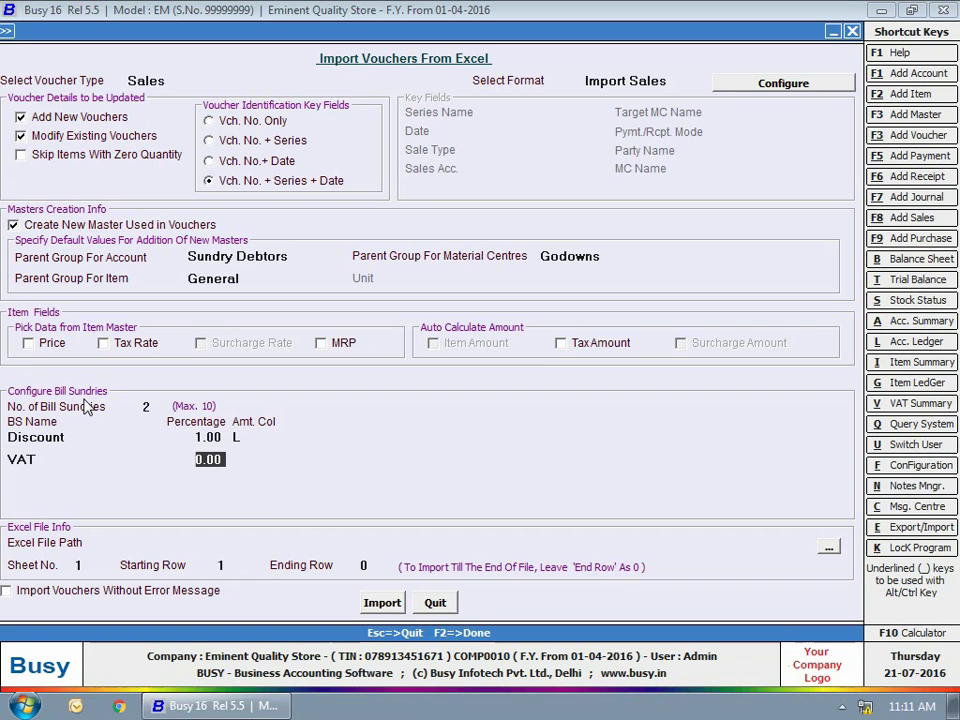
pyautogui.write('5')
pyautogui.press('Return')
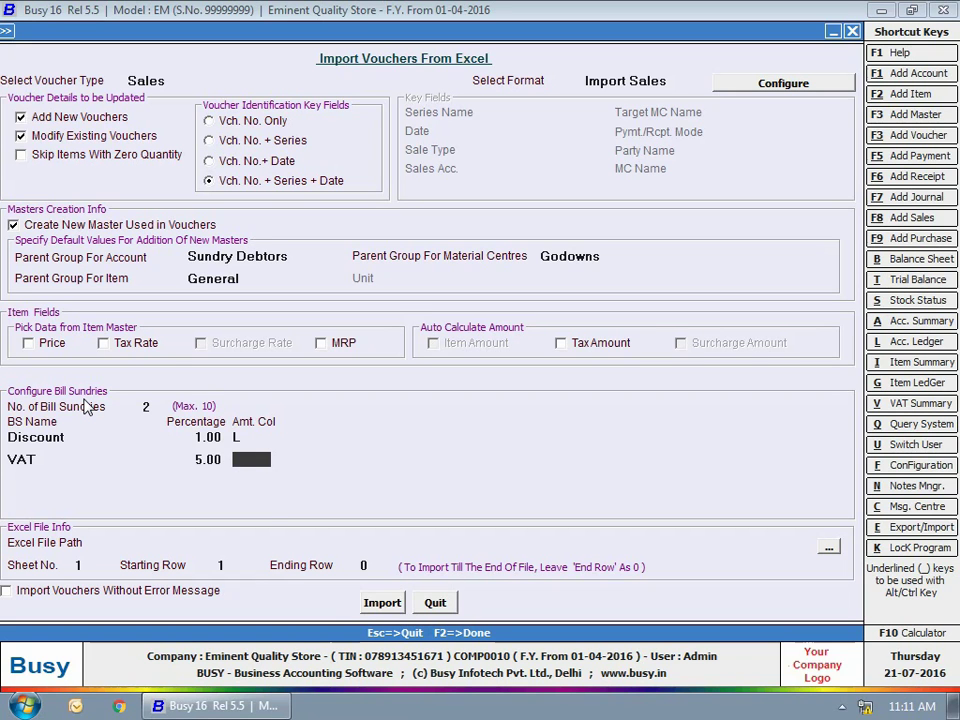
pyautogui.write('M')
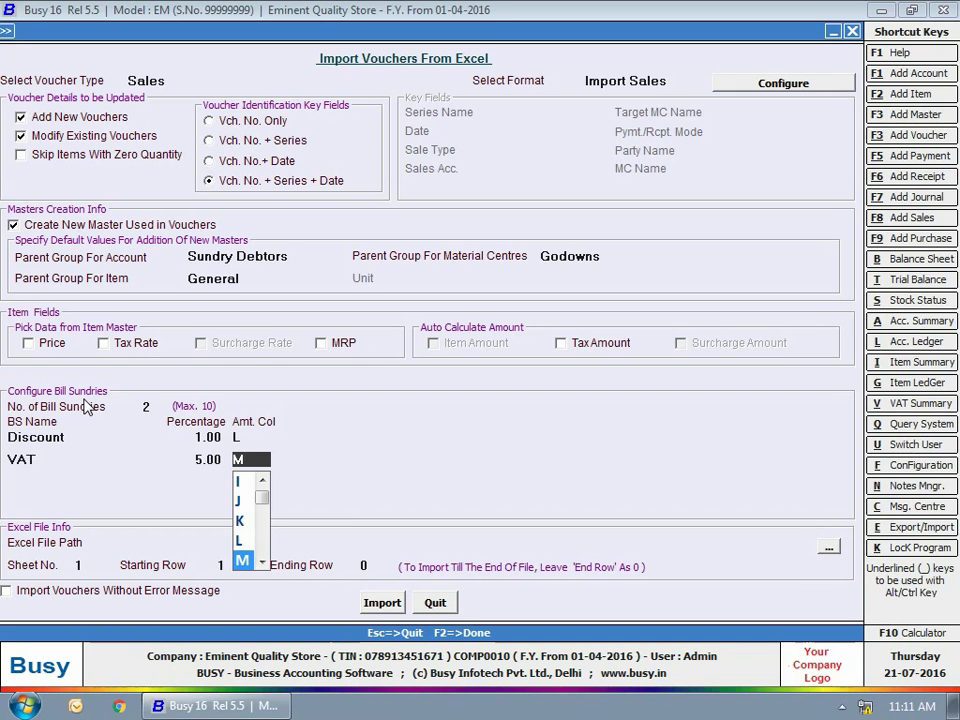
pyautogui.press('Return')
# - Choose SalesJuly.xlsx from the Desktop as the Excel file, keeping sheet 1, starting row 1 and ending row 0
pyautogui.click(828, 546)
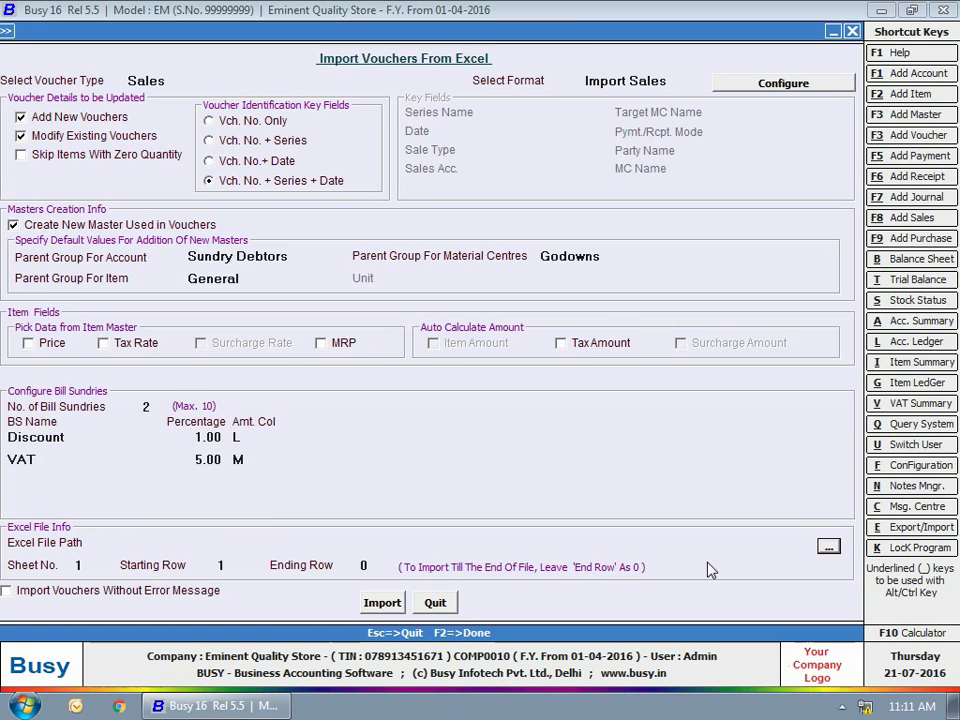
pyautogui.click(85, 150)
pyautogui.moveTo(384, 185); pyautogui.dragTo(385, 368)
pyautogui.click(212, 335)
pyautogui.click(424, 439)
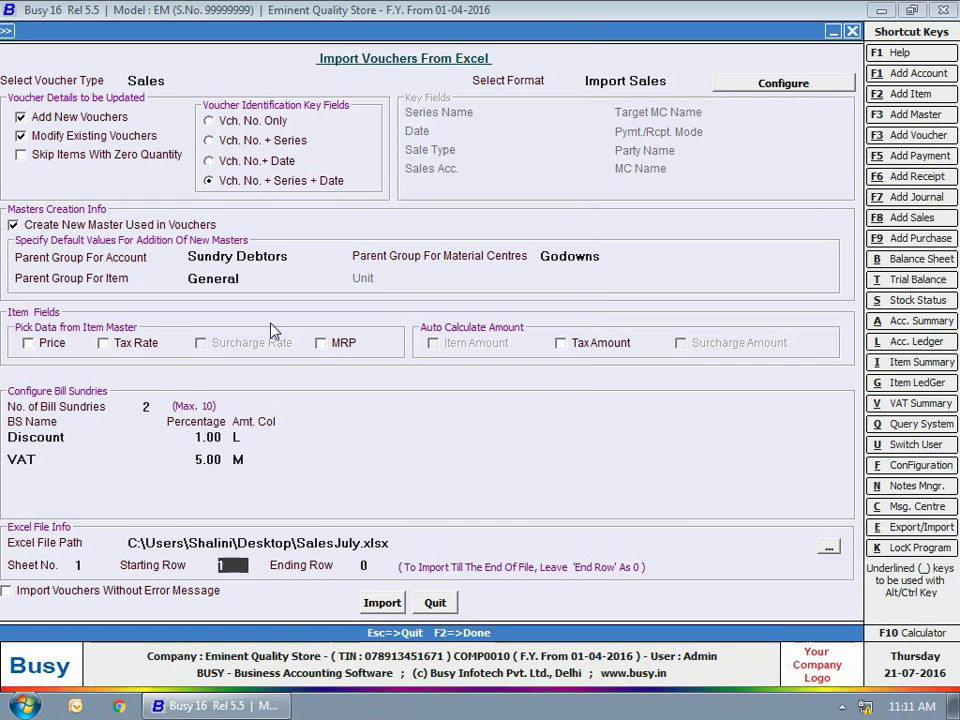
pyautogui.hotkey('shift', 'Tab')
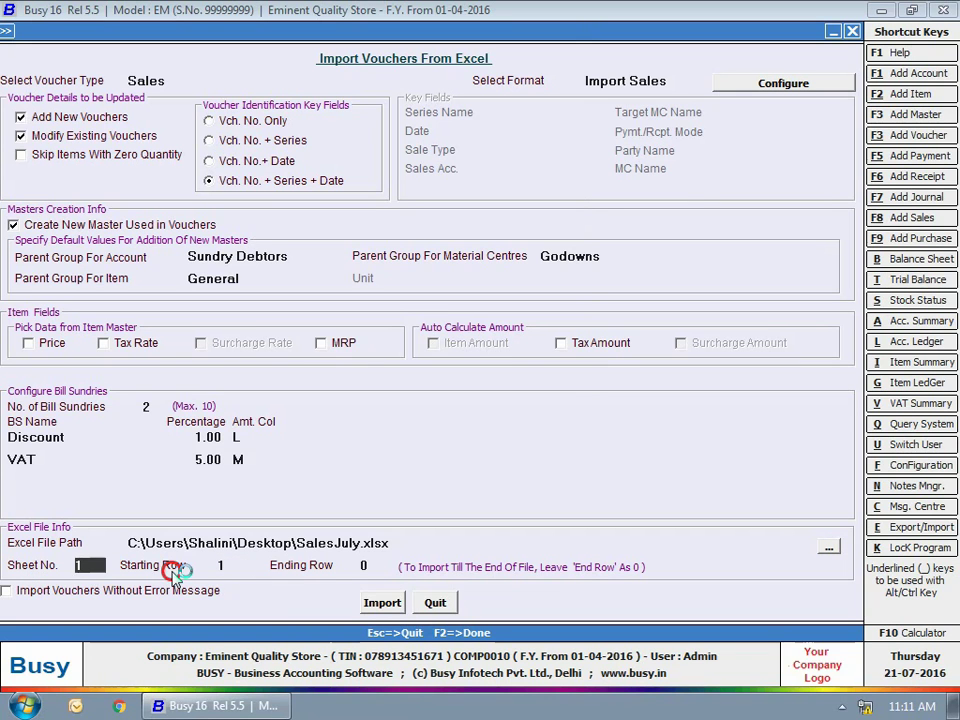
pyautogui.press('Tab')
pyautogui.press('Tab')
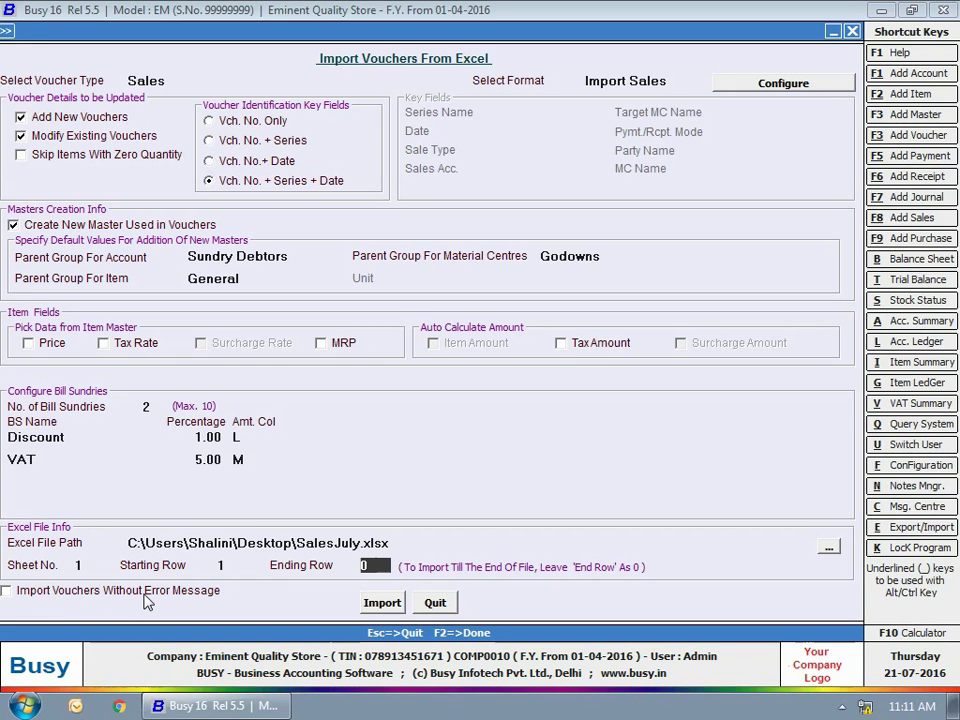
# - Import the sales vouchers, agreeing to set voucher numbering to Manual, and leave the import screen
pyautogui.click(383, 603)
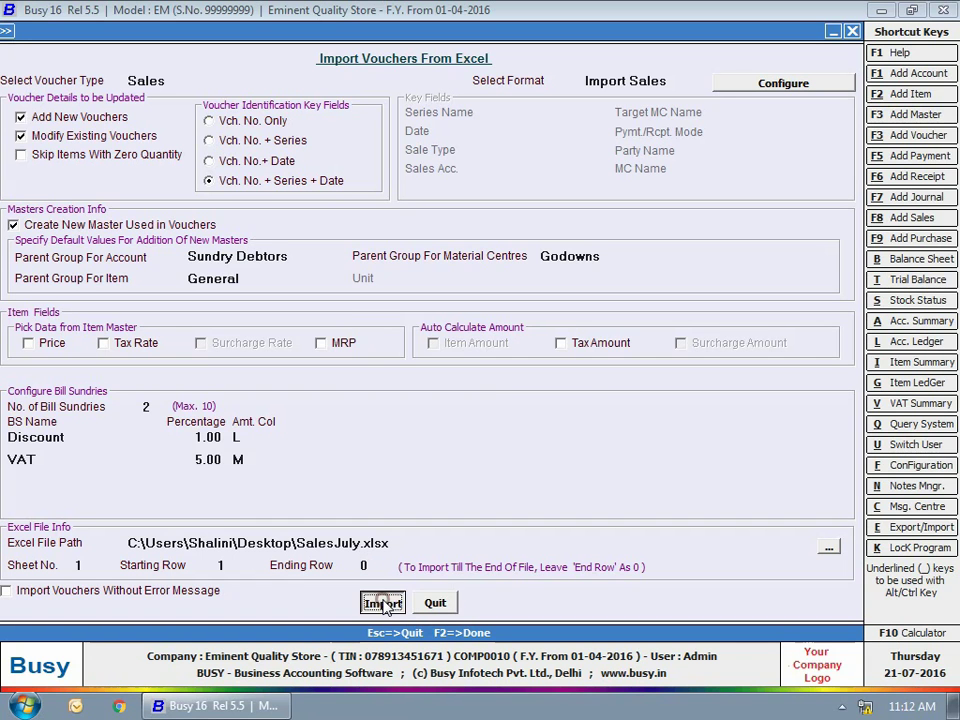
pyautogui.click(523, 394)
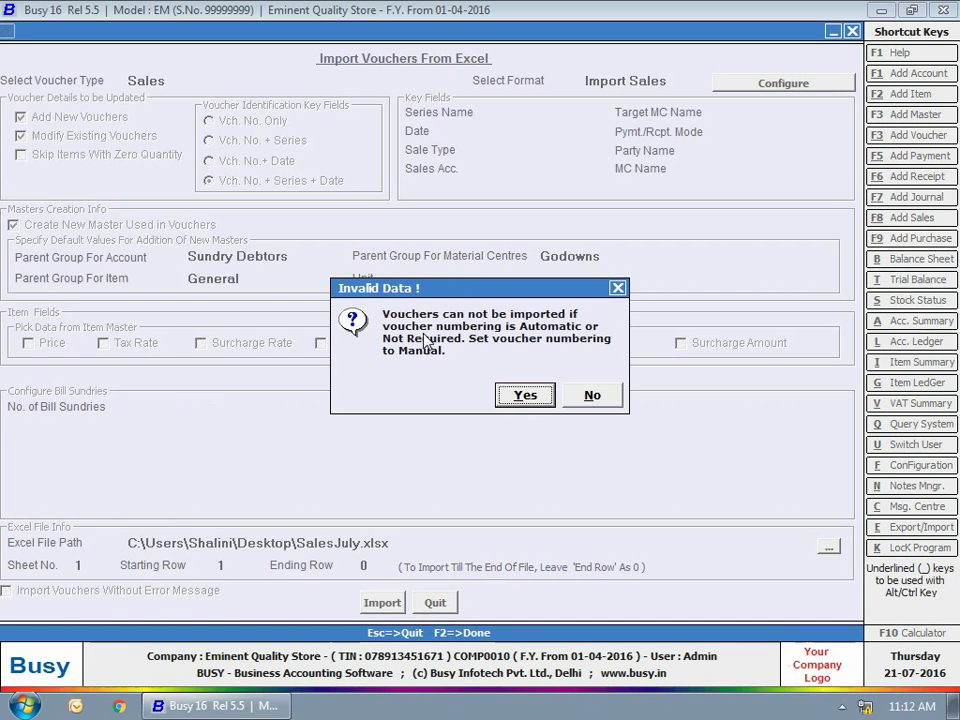
pyautogui.click(524, 396)
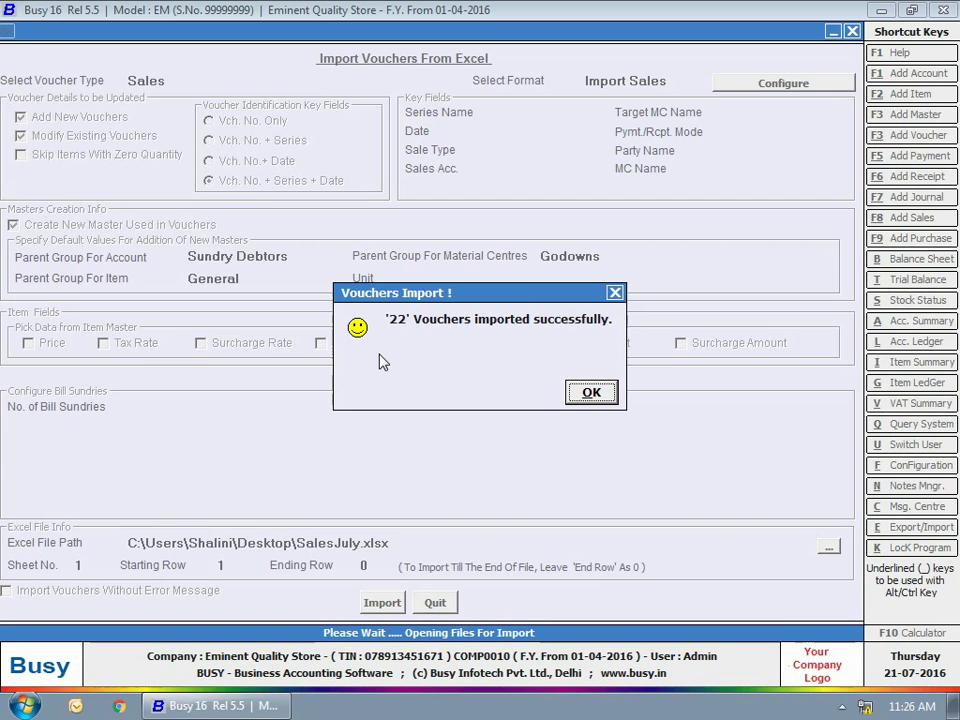
pyautogui.click(591, 392)
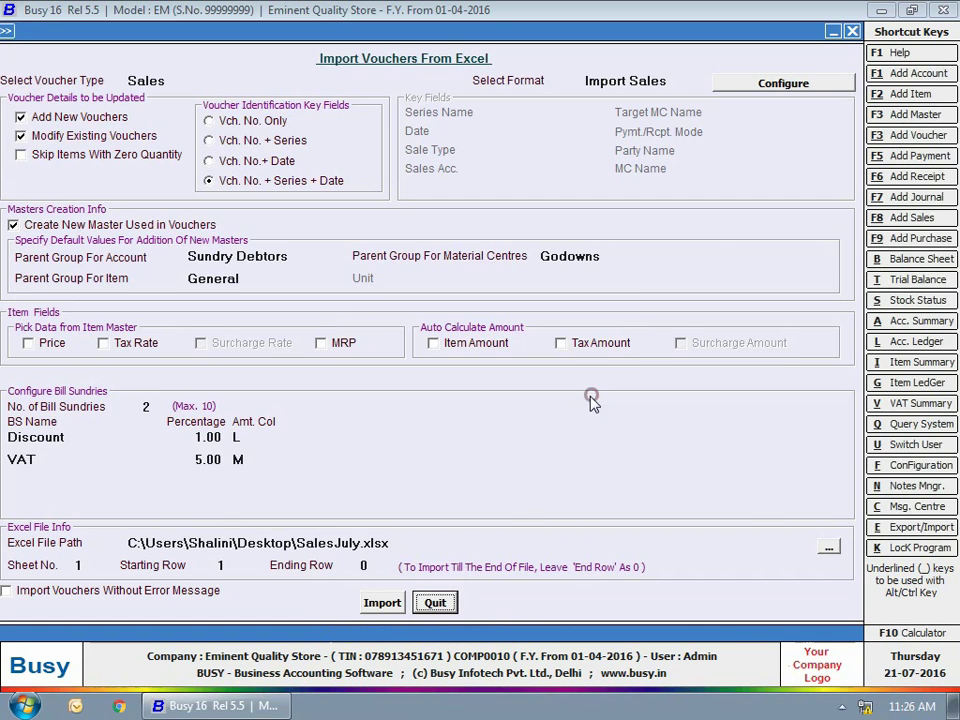
pyautogui.press('Escape')
pyautogui.press('Escape')
pyautogui.press('Escape')
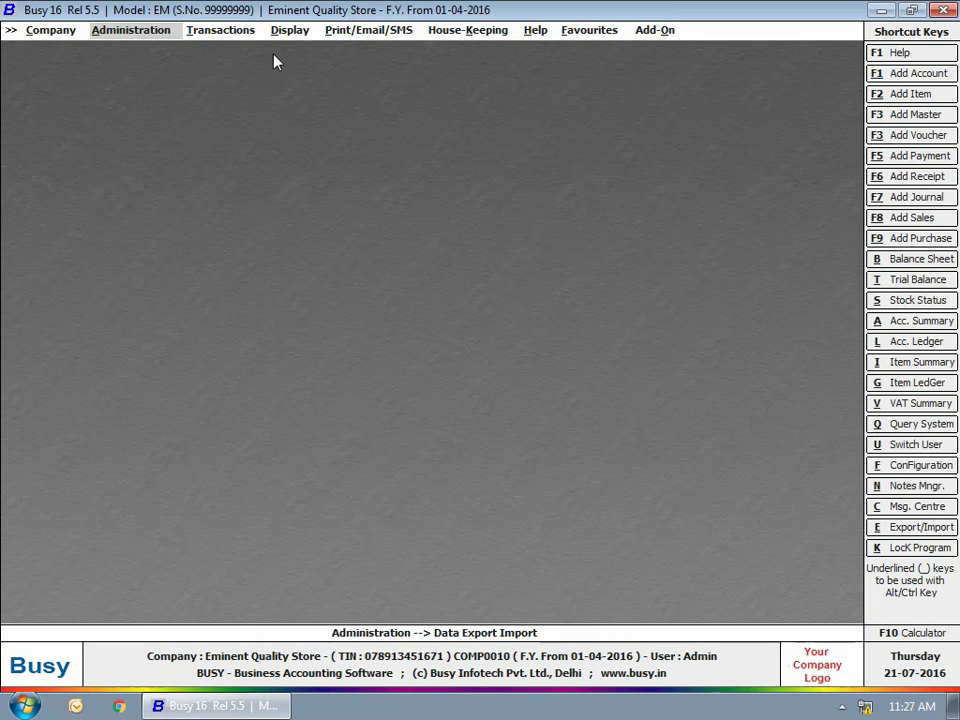
# - List the Main series sales vouchers on screen from 01-04-2016 to 25-07-2016, with accounts and items shown by name
pyautogui.click(234, 35)
pyautogui.press('Return')
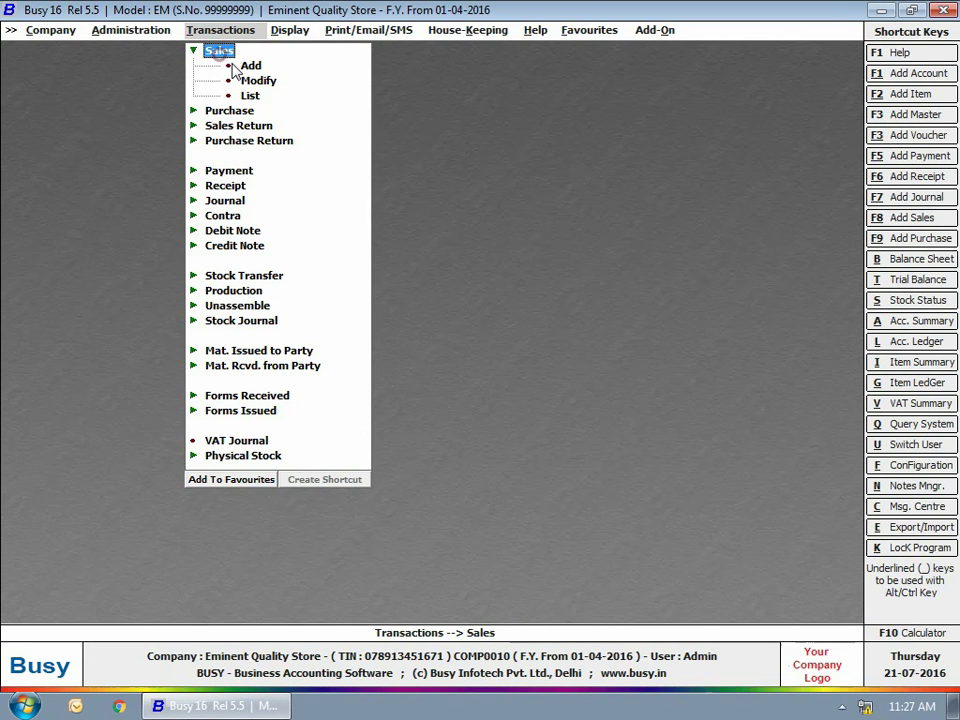
pyautogui.click(242, 94)
pyautogui.click(372, 386)
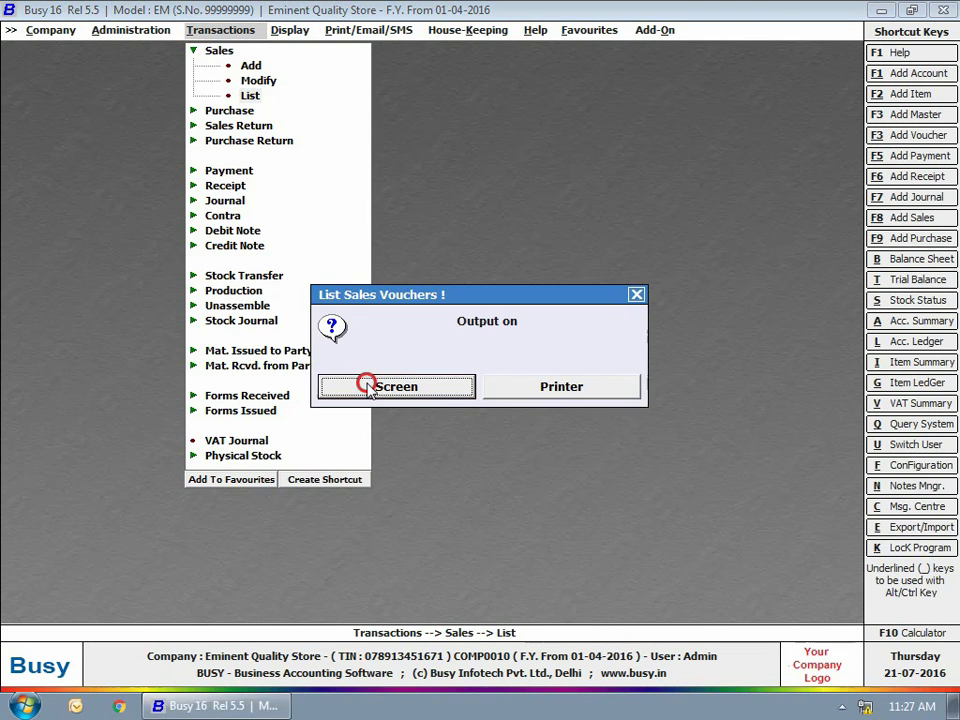
pyautogui.press('Return')
pyautogui.press('Return')
pyautogui.press('Return')
pyautogui.press('Return')
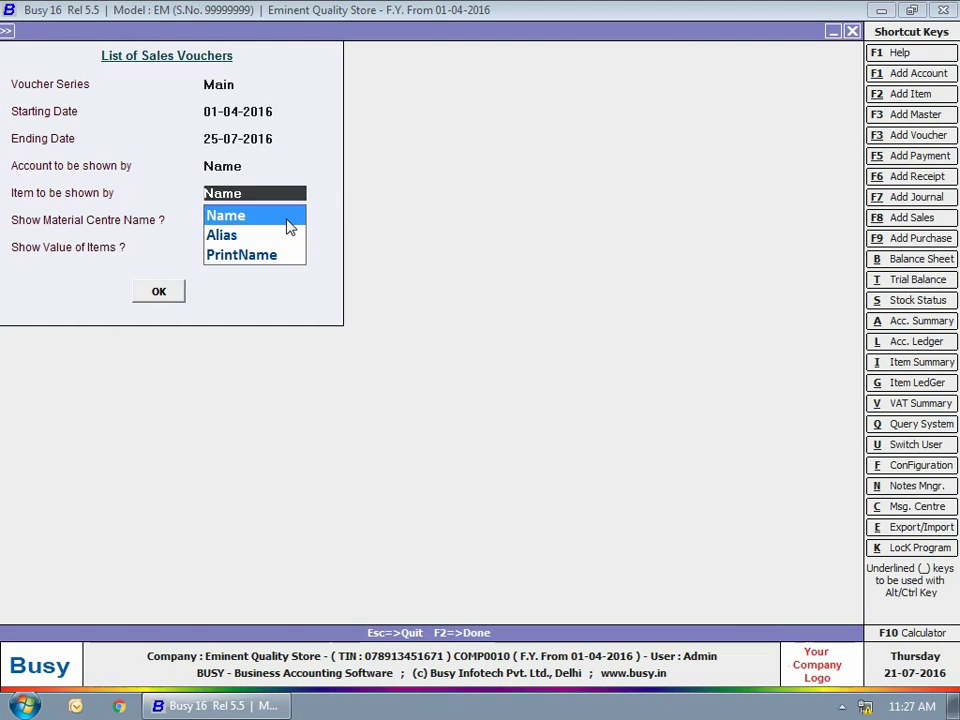
pyautogui.press('Return')
pyautogui.press('Return')
pyautogui.press('Return')
pyautogui.press('Return')
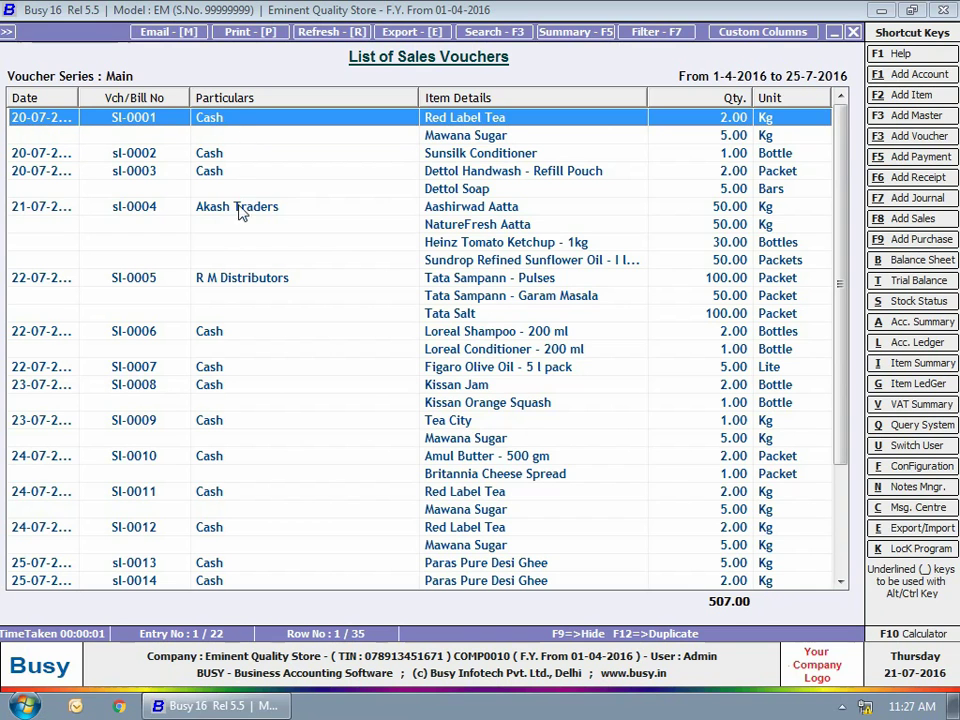
# - Open the imported Akash Traders sales voucher, review its Discount and VAT bill sundries, and return to the voucher list
pyautogui.click(458, 180)
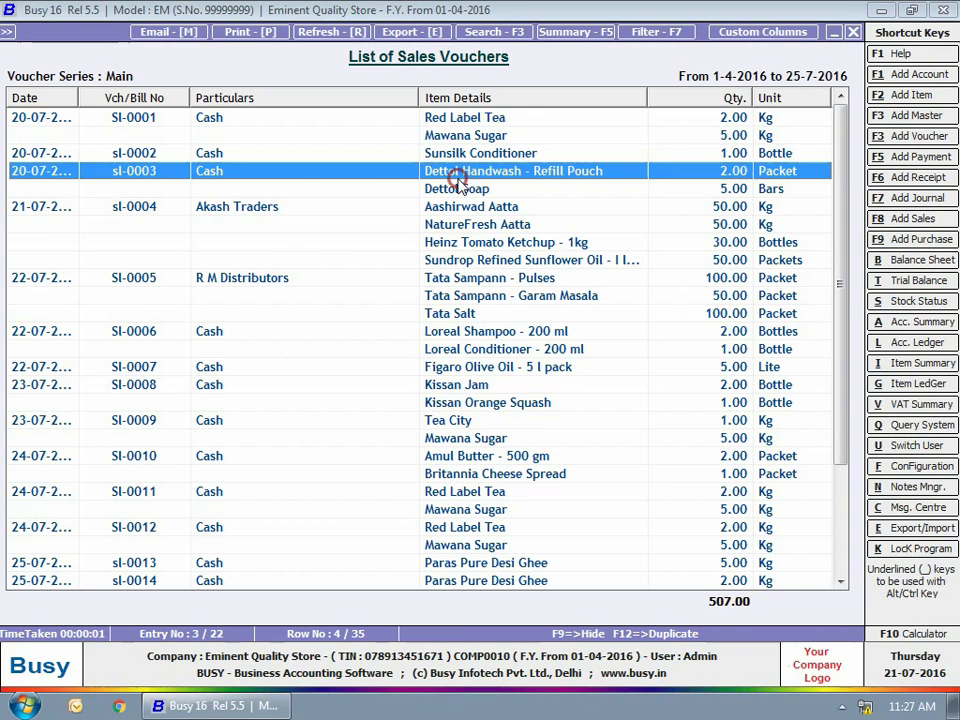
pyautogui.click(460, 208)
pyautogui.doubleClick(445, 209)
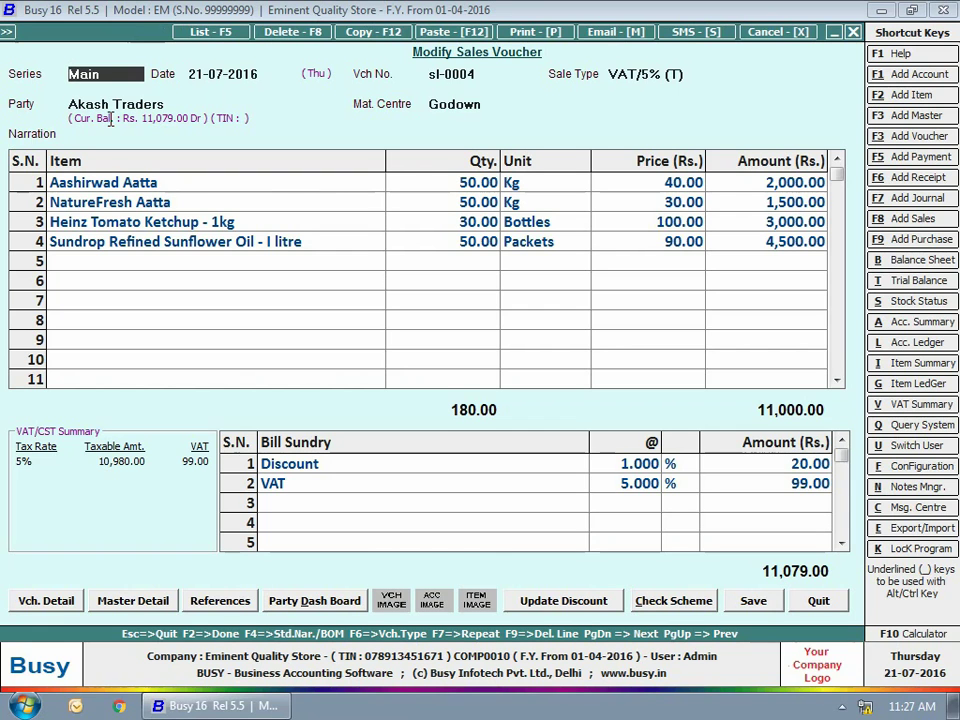
pyautogui.click(411, 462)
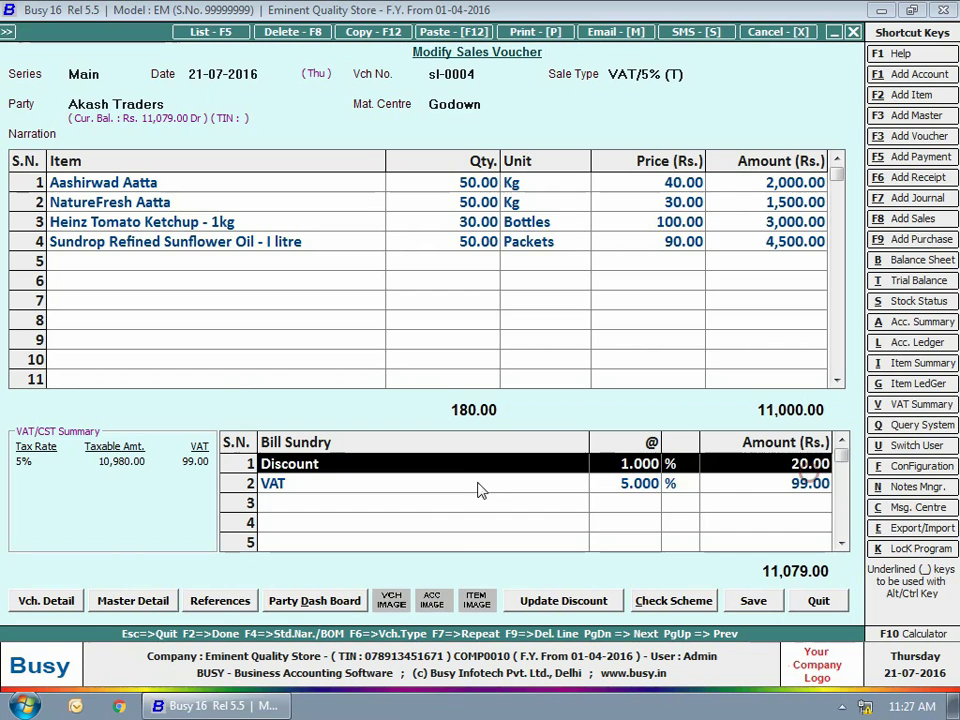
pyautogui.click(572, 485)
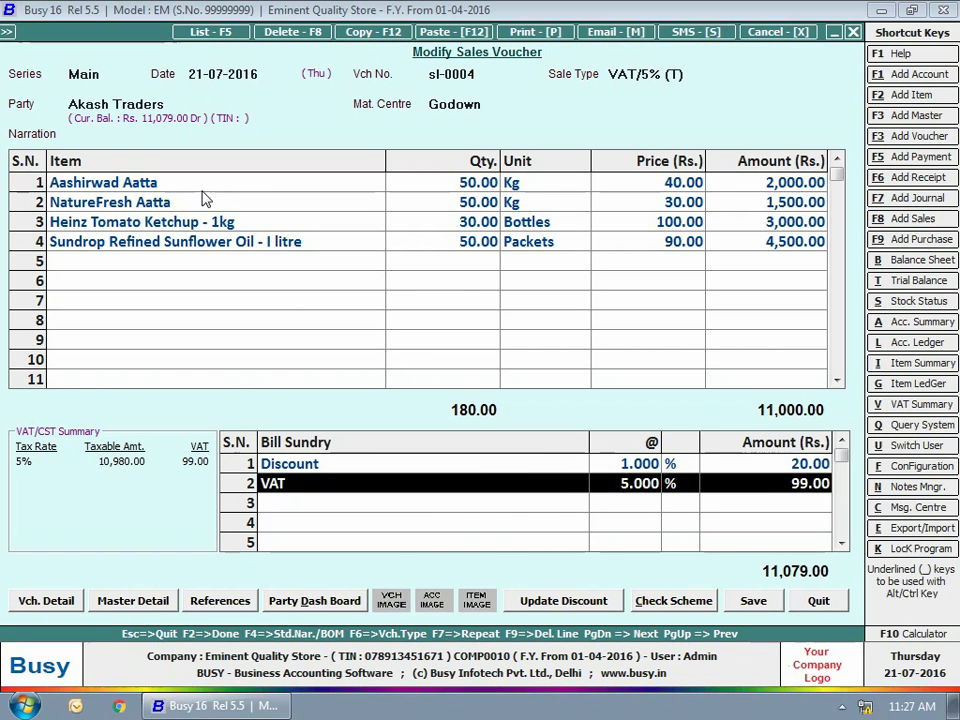
pyautogui.click(810, 604)
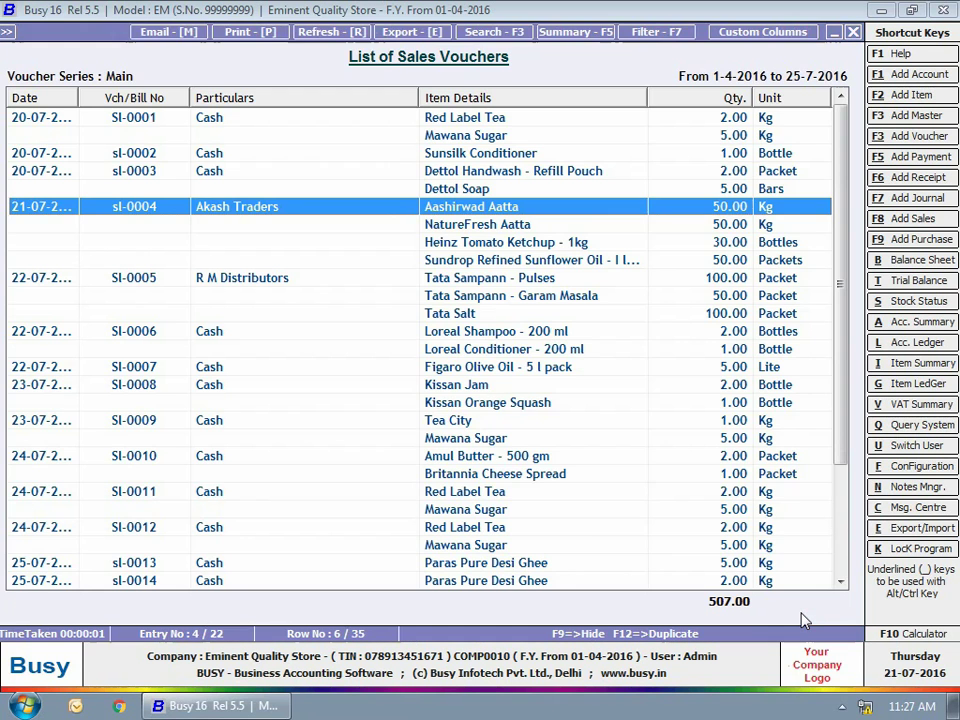
# - Open the R M Distributors sales voucher, review its items and bill sundries, and go back to the transaction choices
pyautogui.doubleClick(497, 283)
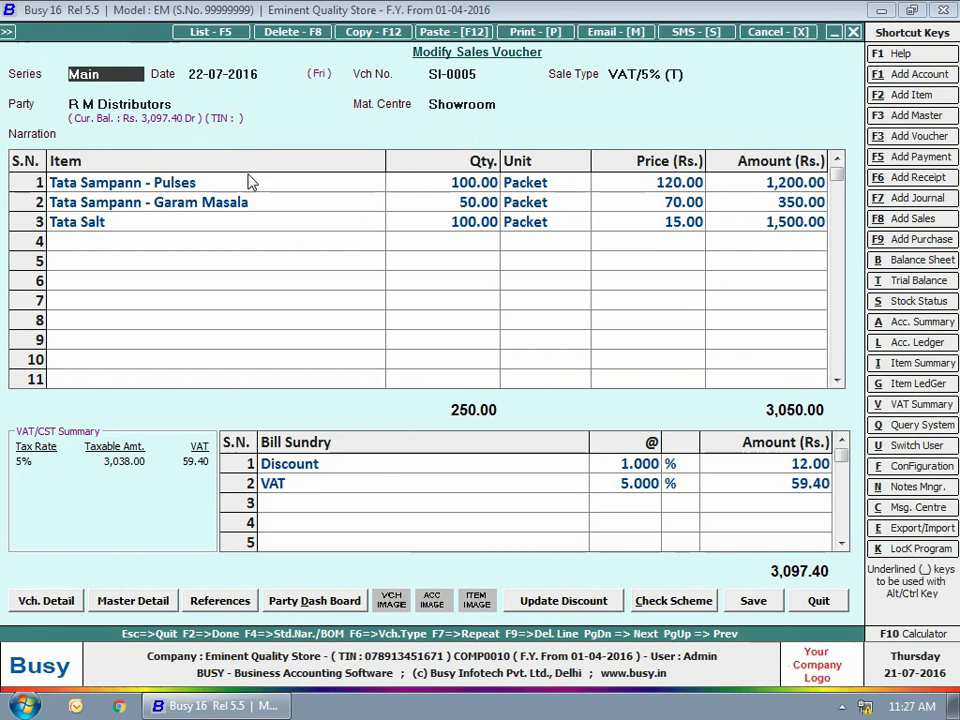
pyautogui.click(253, 206)
pyautogui.click(405, 483)
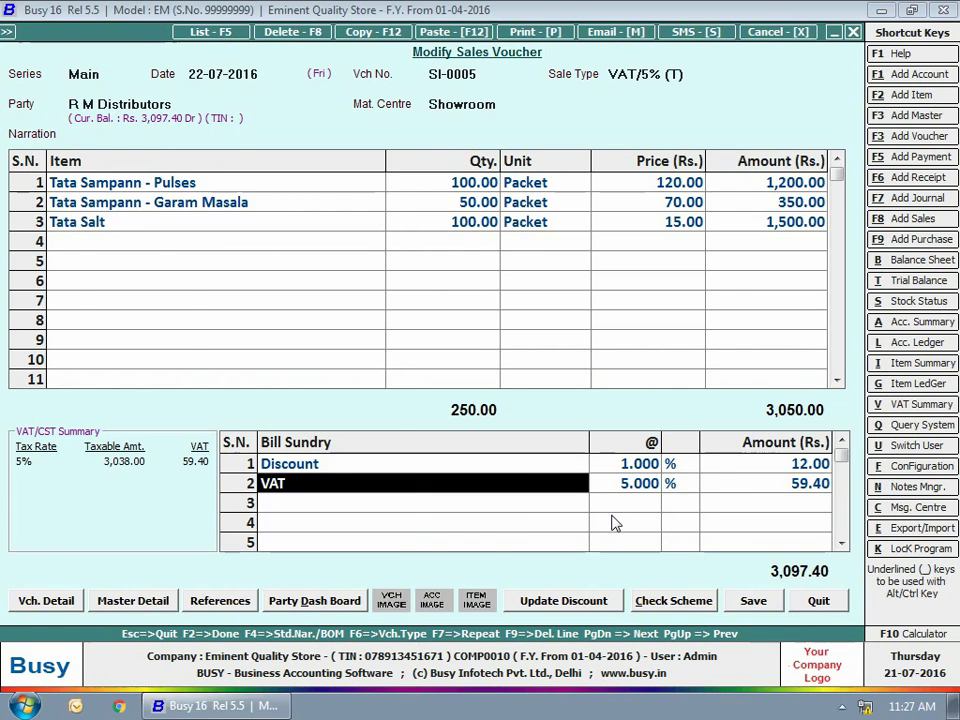
pyautogui.press('Escape')
pyautogui.press('Escape')
pyautogui.press('Escape')
pyautogui.press('Escape')
pyautogui.press('Escape')
pyautogui.press('Escape')
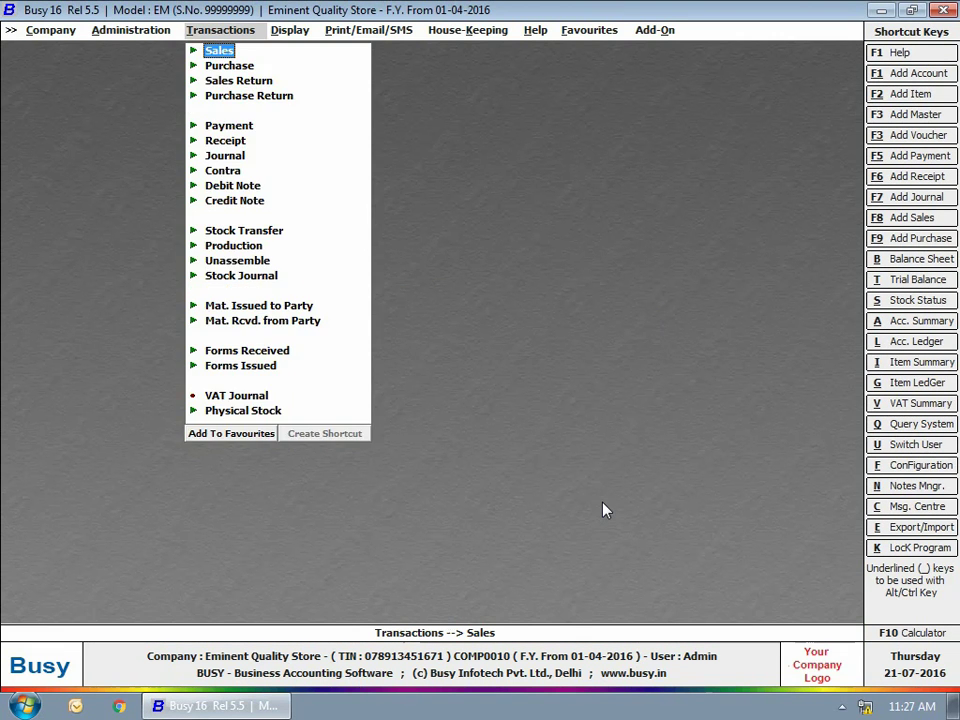